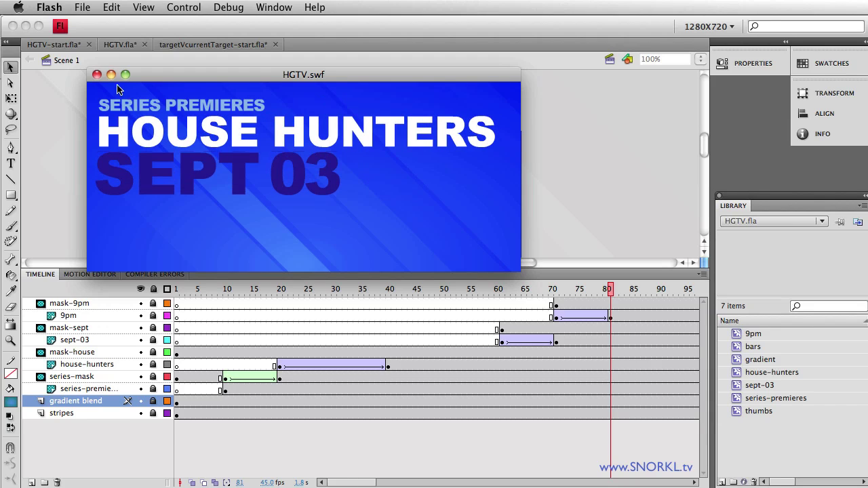
Close the movie preview, switch to Chrome and play the HGTV Commercial Block video from 0:18
left_click(97, 74)
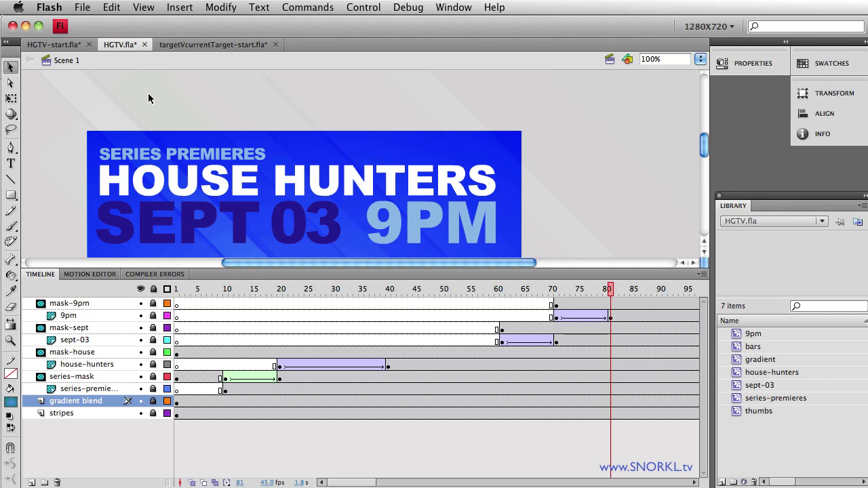
key("ctrl+F3")
key("Return")
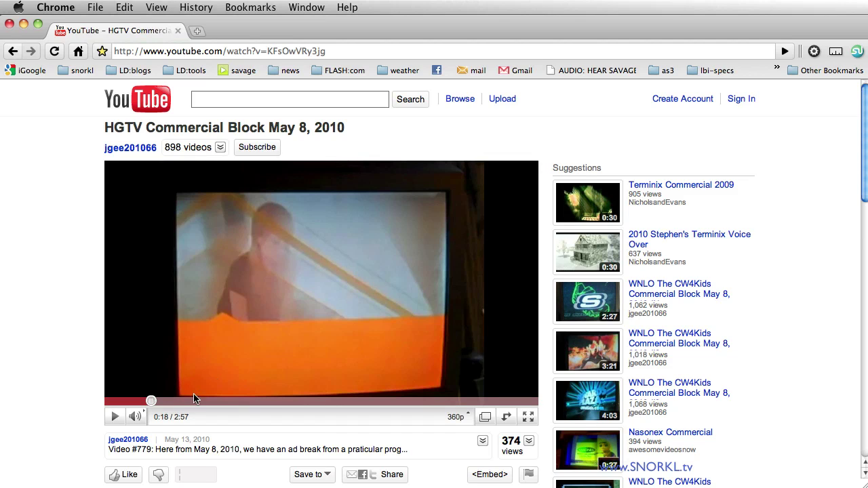
left_click(117, 417)
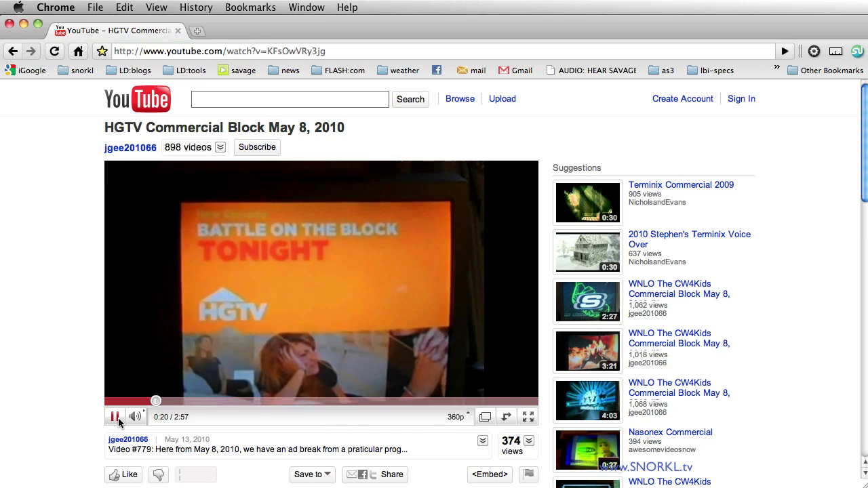
left_click(117, 420)
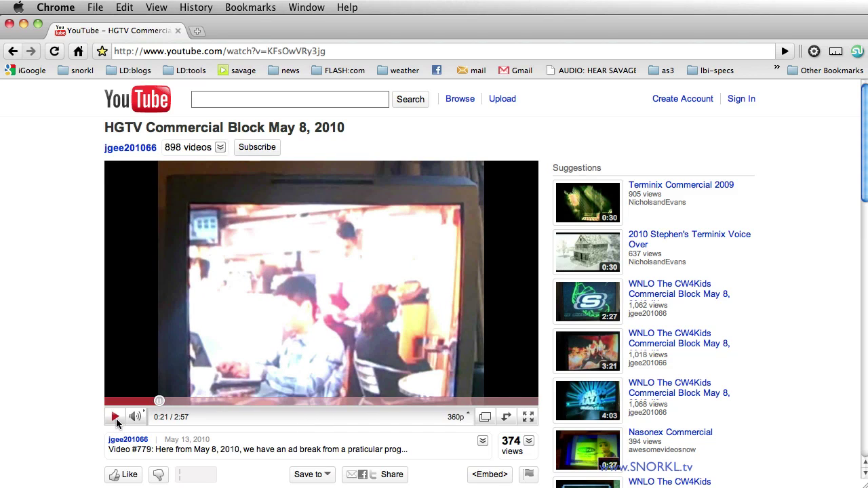
Rewind the HGTV commercial video to about 0:15, replay the title animation, pause it and highlight the video's title
left_click(154, 400)
left_click(145, 401)
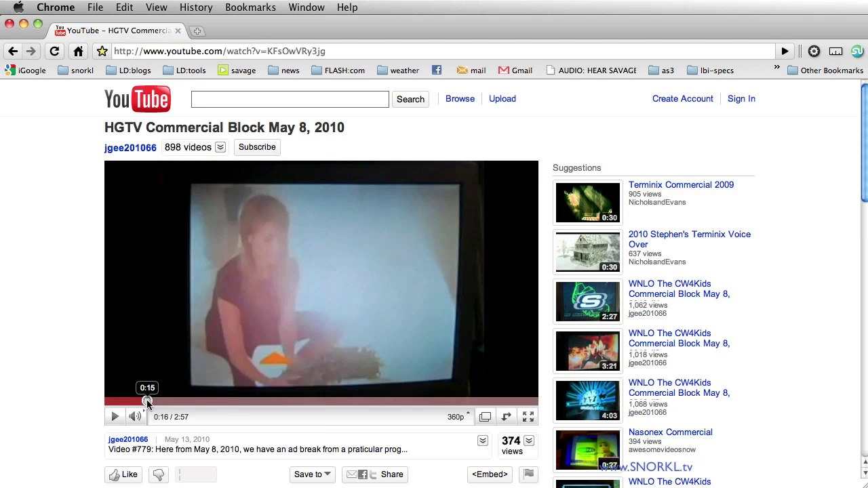
left_click(113, 418)
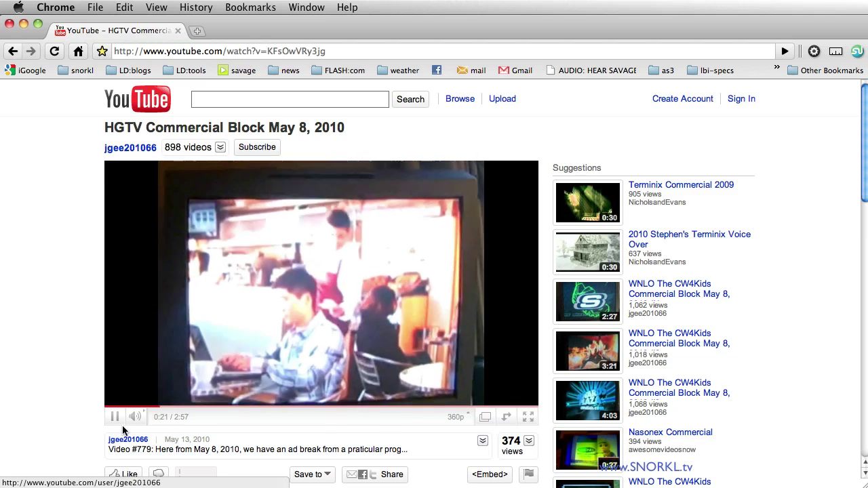
left_click(114, 416)
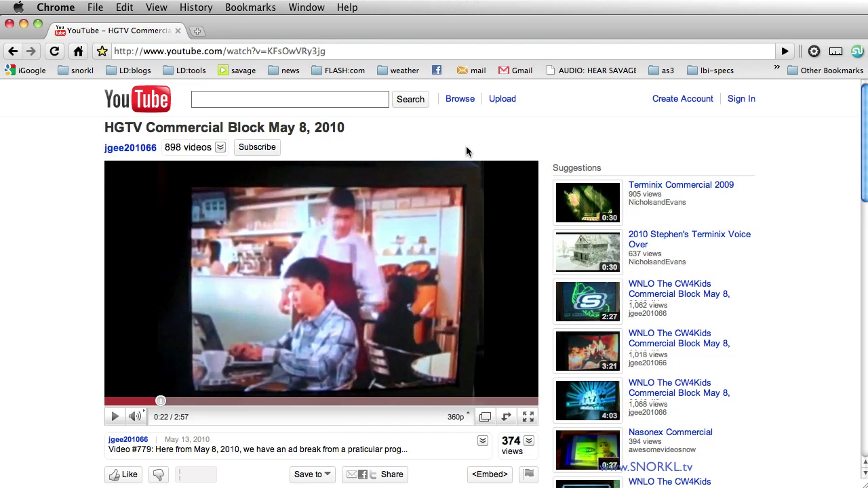
left_click_drag(105, 129, 357, 130)
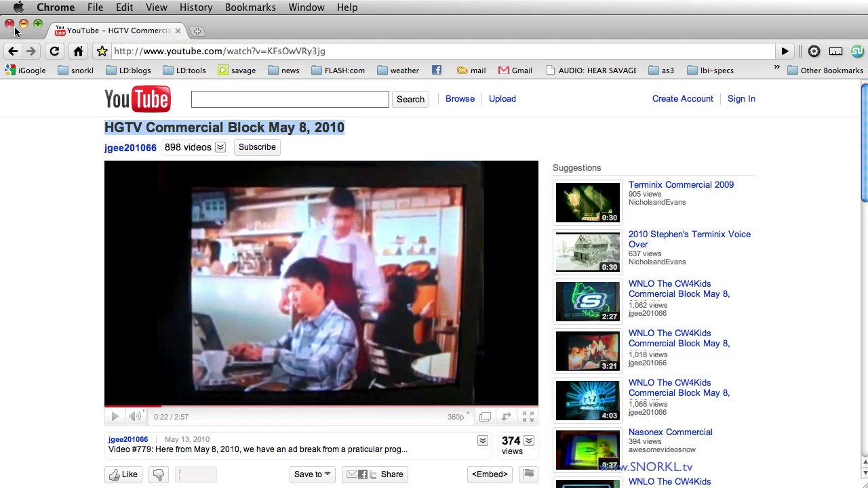
Switch back to Flash, test the HGTV.fla movie and close the preview
key("super+Tab")
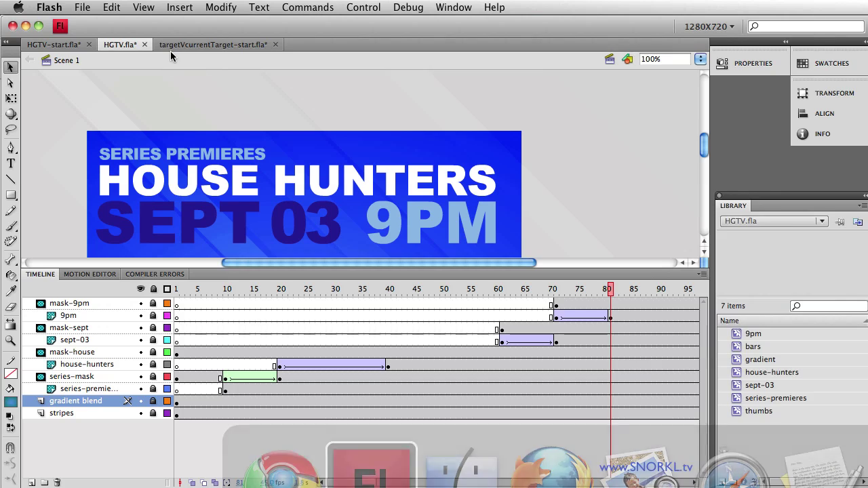
key("super+Return")
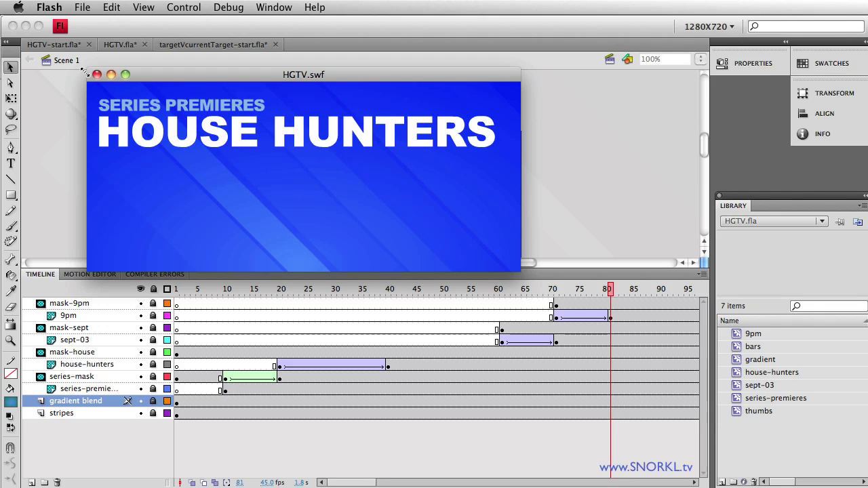
left_click(97, 75)
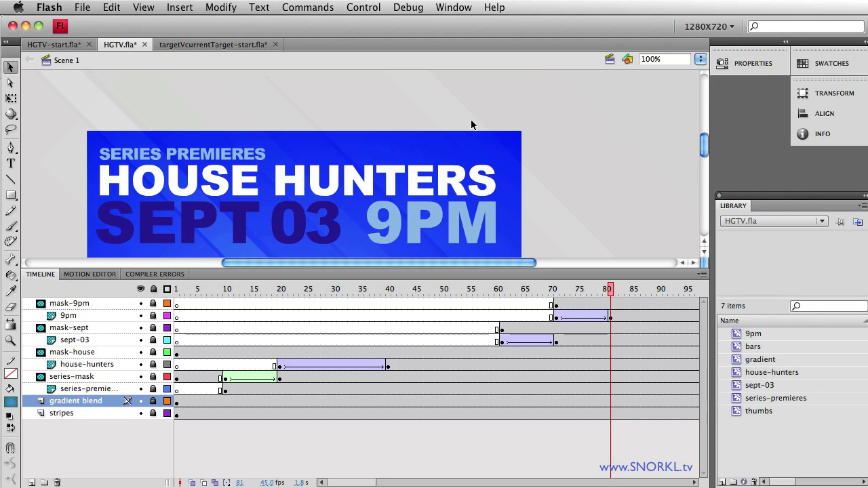
Set the HGTV.fla document's frame rate to 5 fps, then test the movie and close the preview
left_click(759, 63)
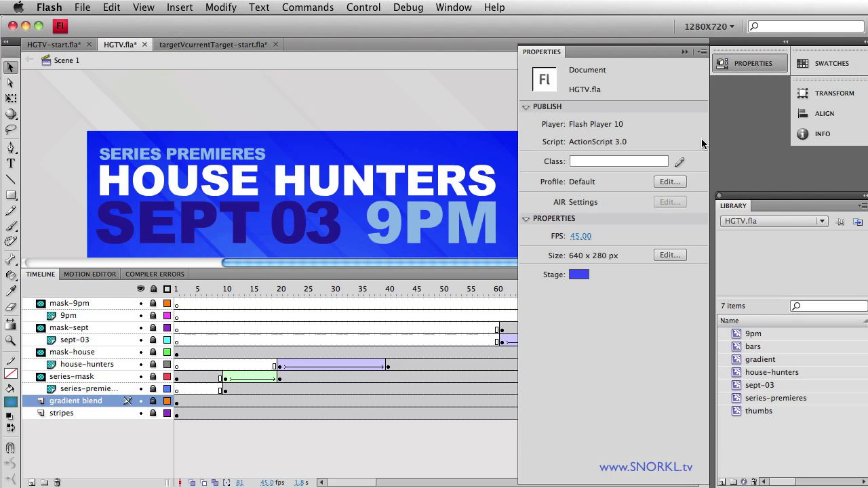
left_click(576, 236)
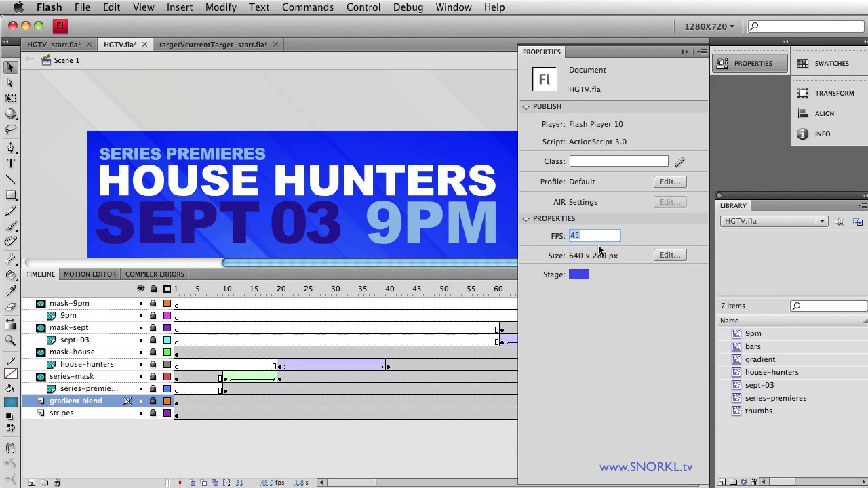
type("5")
key("Return")
key("super+Return")
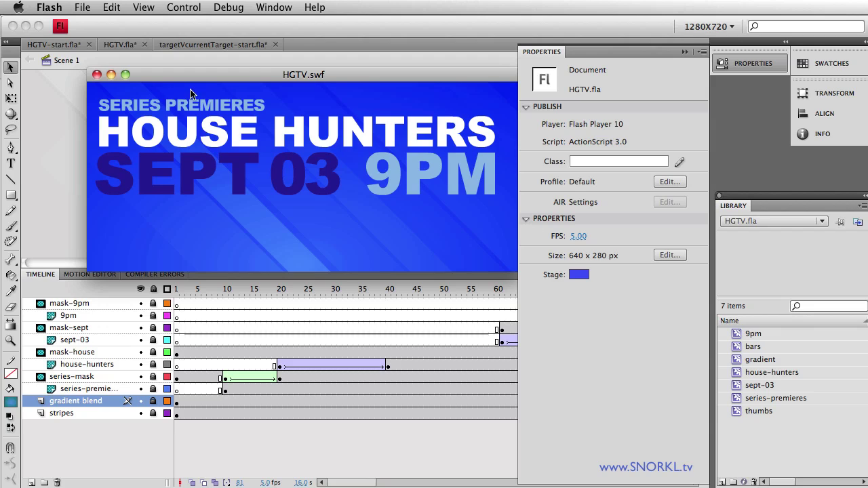
left_click(97, 74)
left_click(97, 75)
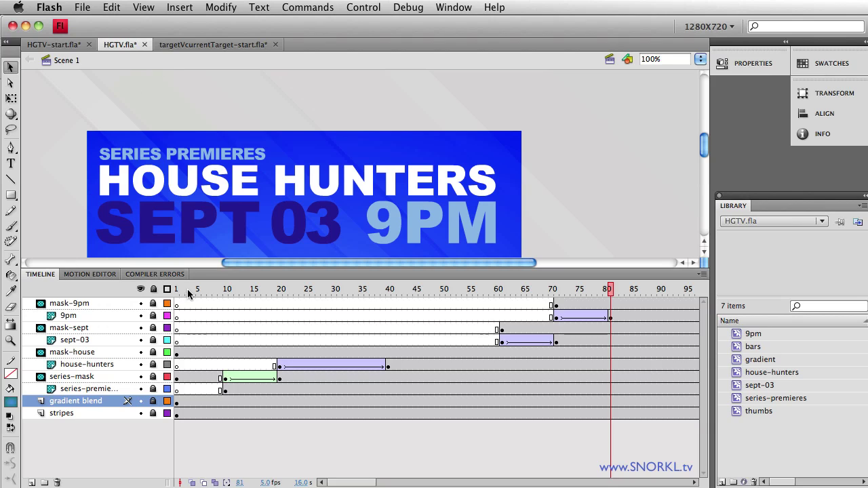
Bring up HGTV-start.fla at the start of its timeline and hide every layer except stripes and gradient blend
left_click(204, 44)
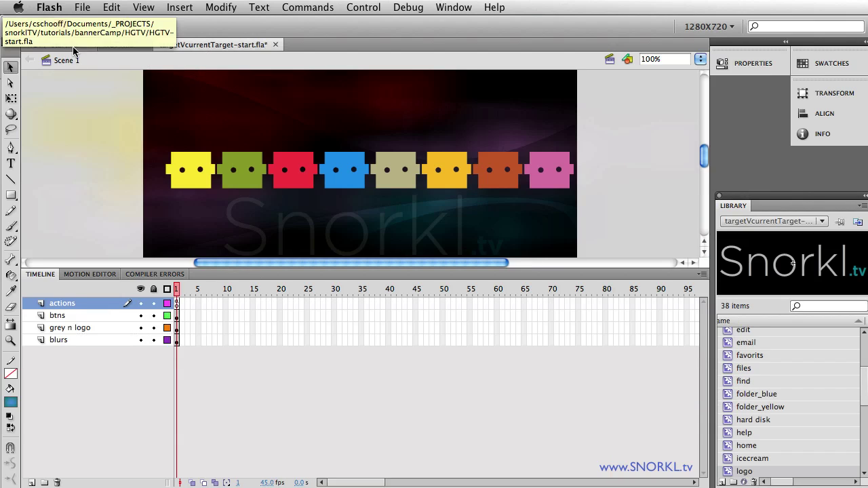
left_click(52, 44)
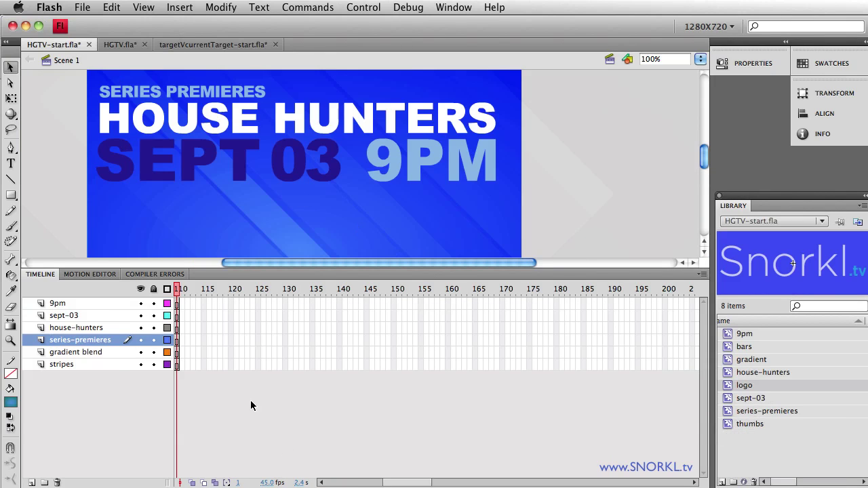
left_click_drag(392, 485, 275, 477)
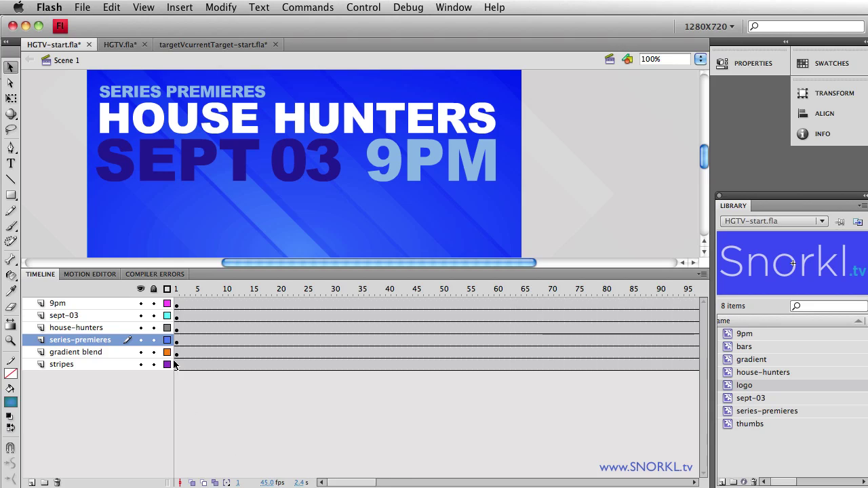
left_click(140, 288)
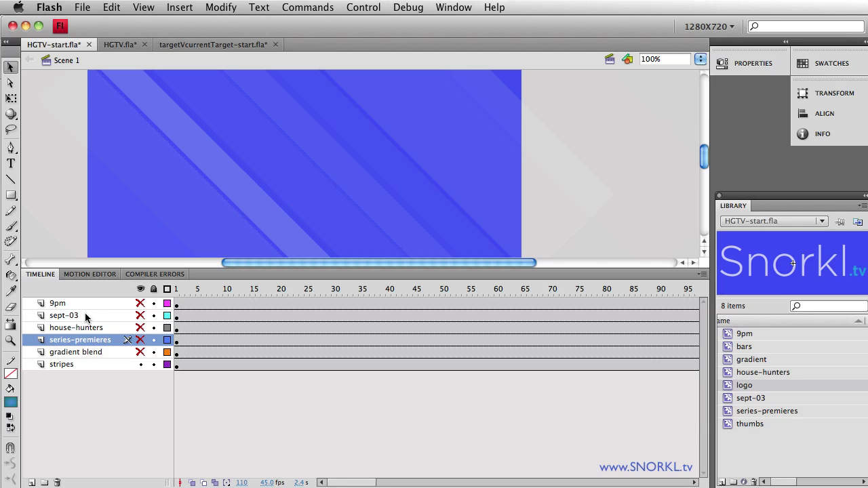
left_click(141, 352)
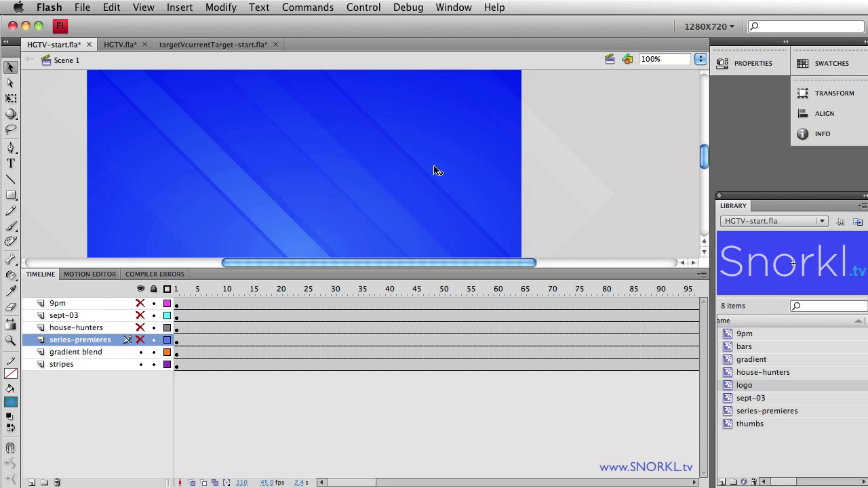
Try the Lighten, Darken and Overlay blend modes on the gradient instance, and set its blending back to Hard Light
left_click(458, 129)
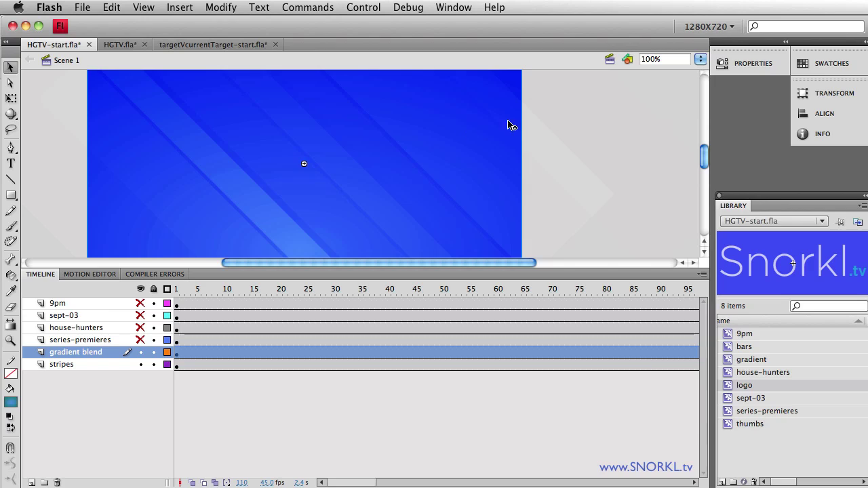
left_click(741, 71)
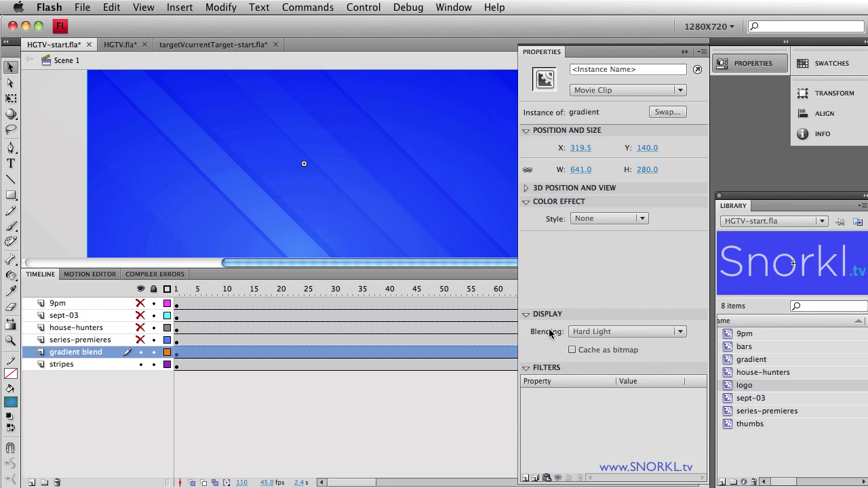
left_click(631, 330)
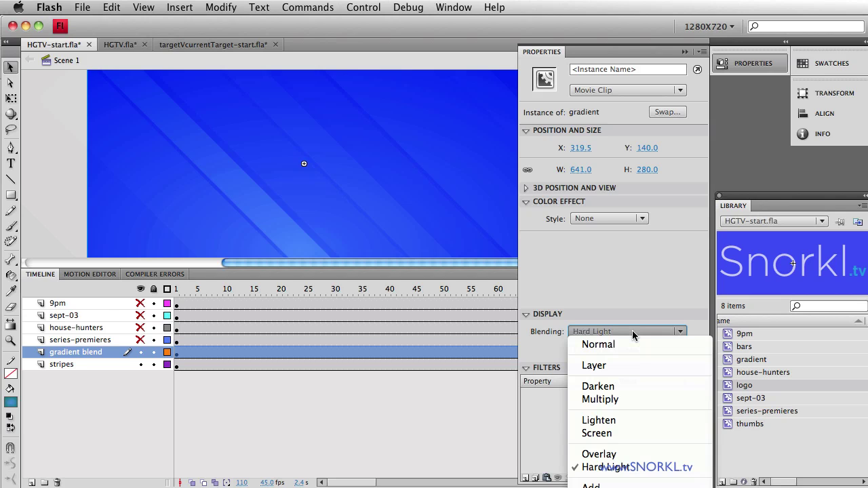
left_click(631, 419)
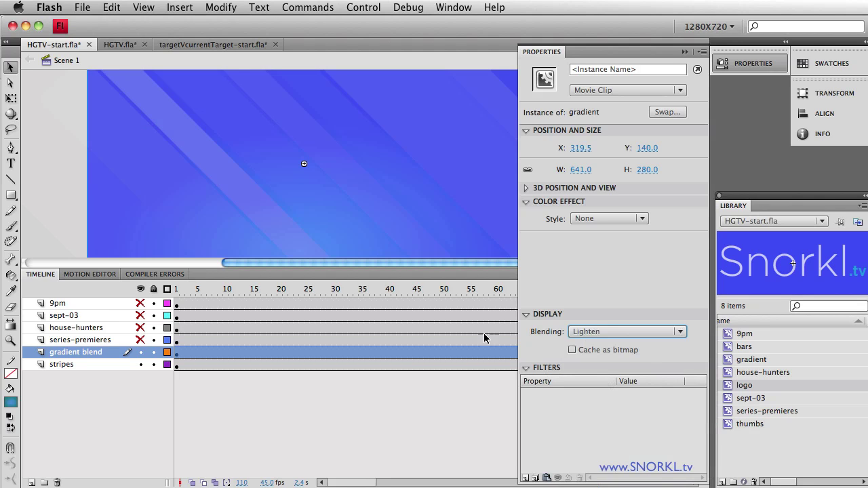
left_click(642, 332)
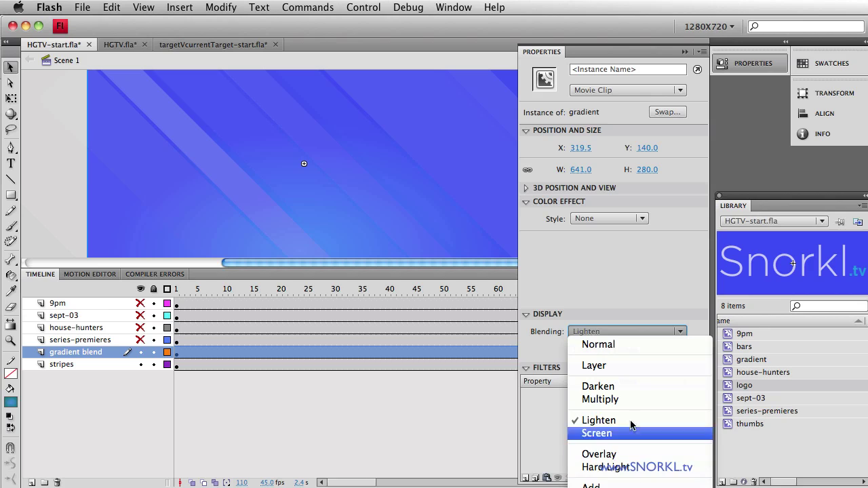
left_click(627, 386)
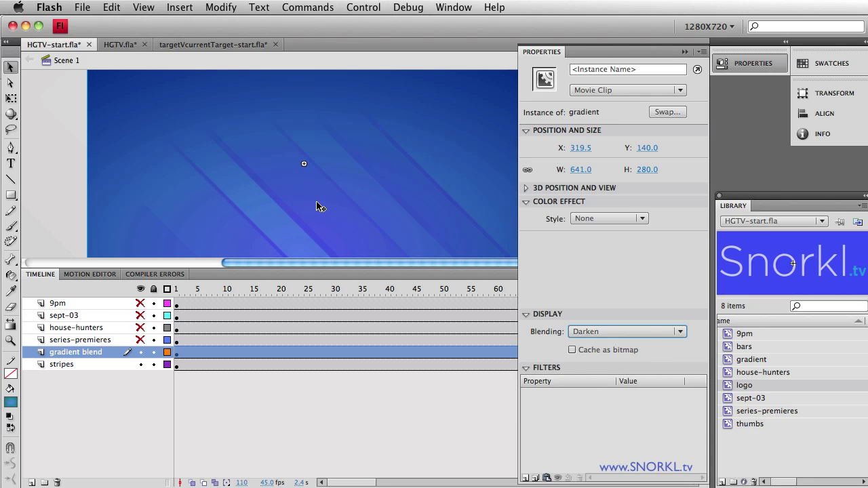
left_click(607, 332)
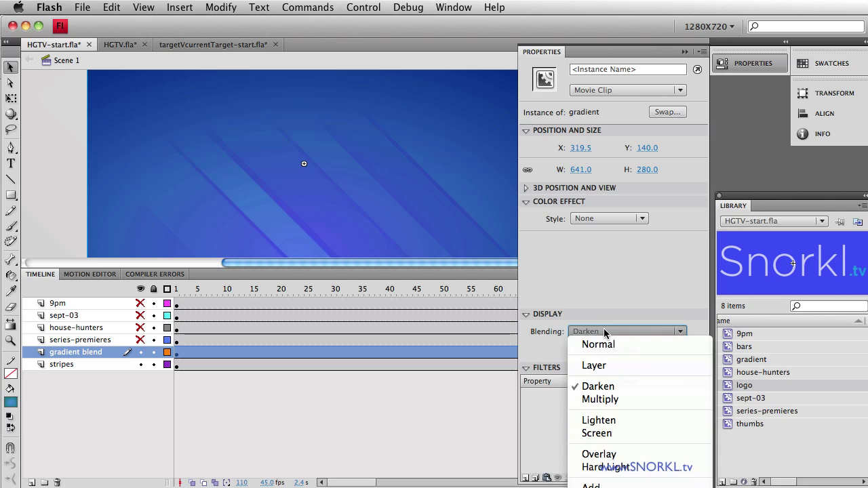
left_click(605, 455)
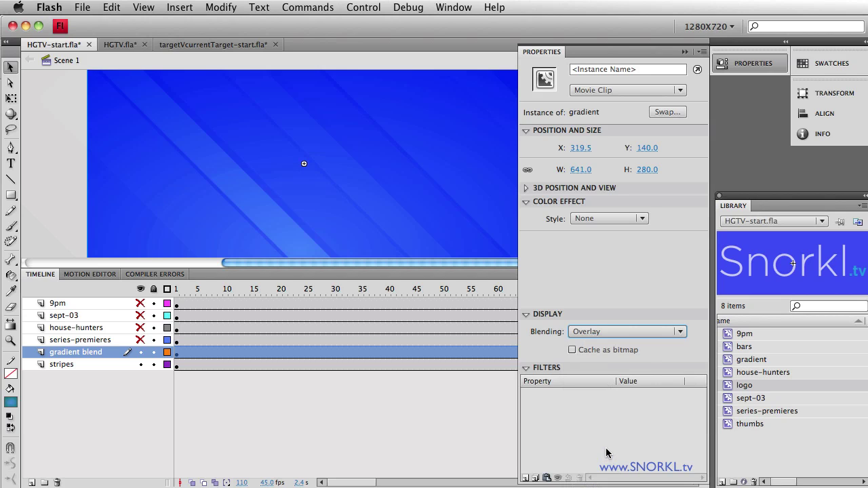
left_click(619, 329)
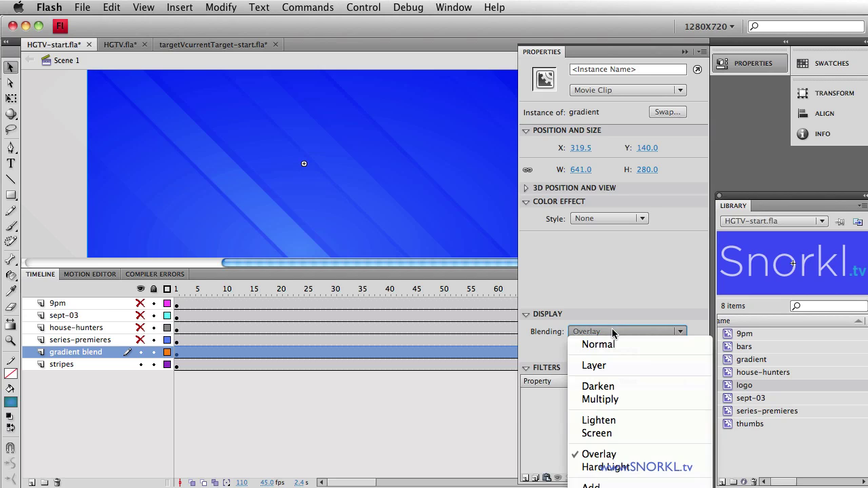
left_click(617, 468)
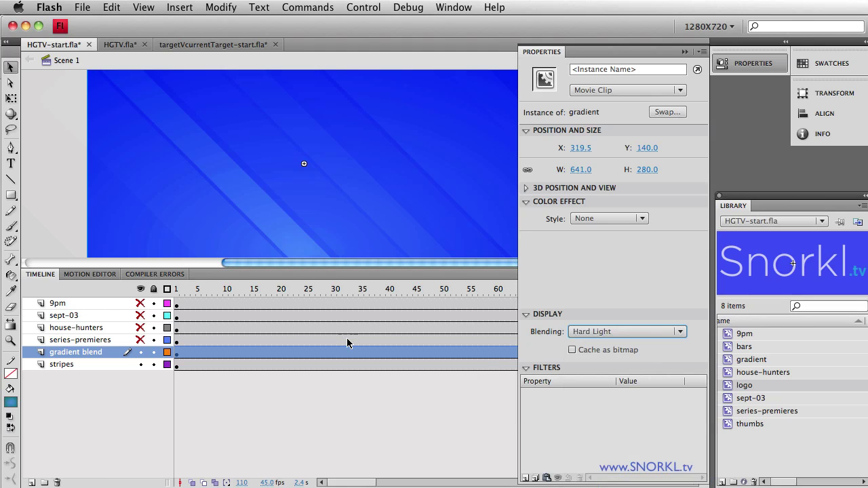
Show the series-premieres, house-hunters, sept-03 and 9pm layers, and lock the gradient blend and stripes layers
left_click(141, 340)
left_click(172, 101)
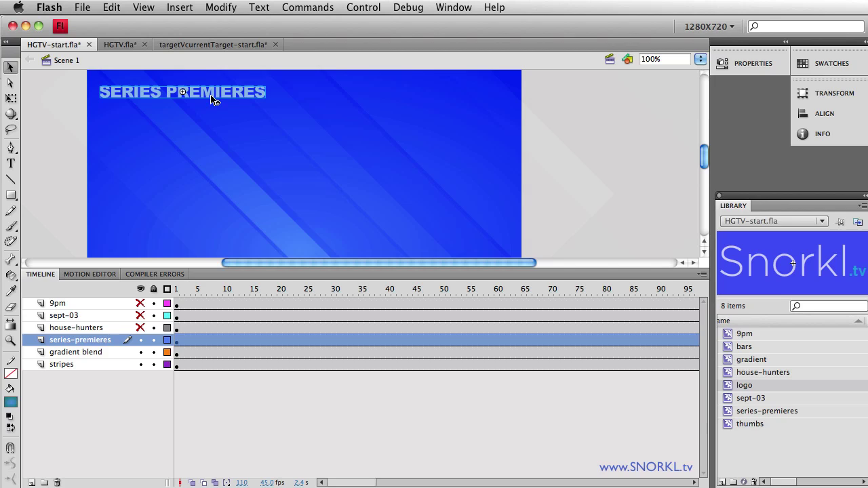
left_click(141, 328)
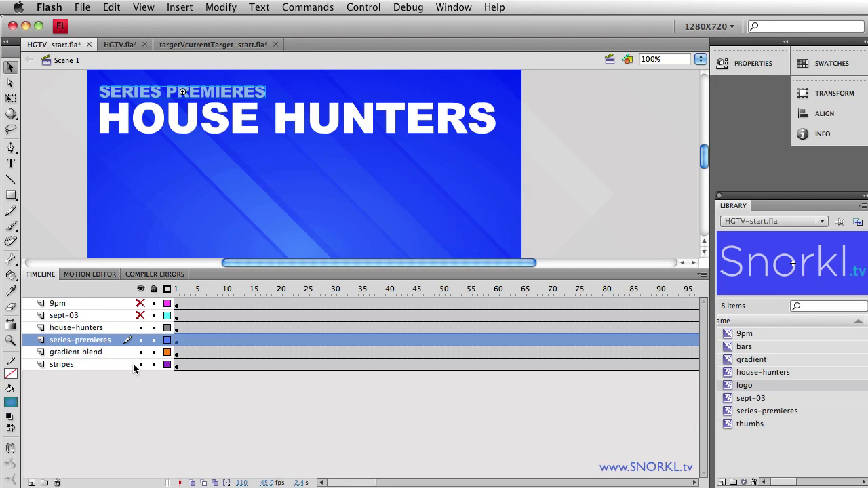
left_click(140, 316)
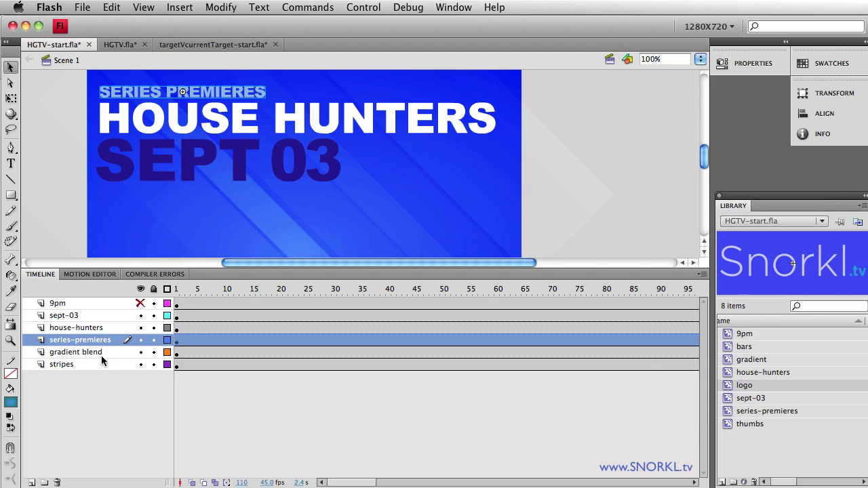
left_click(140, 303)
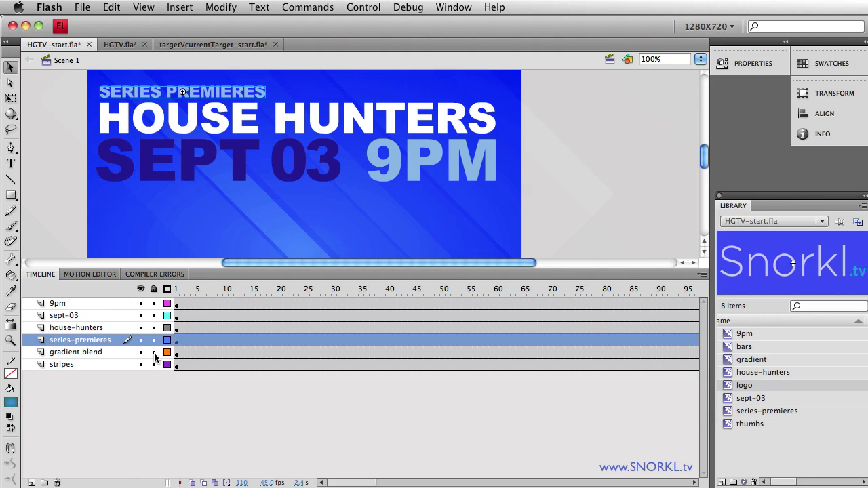
left_click_drag(156, 351, 155, 366)
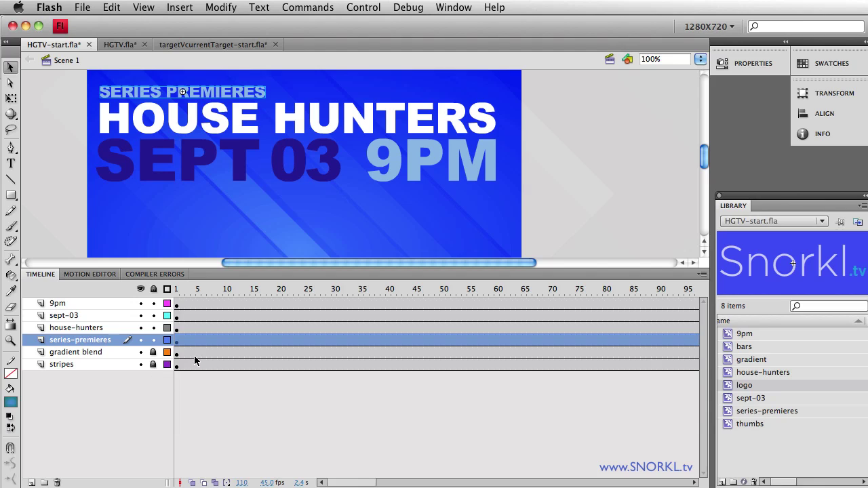
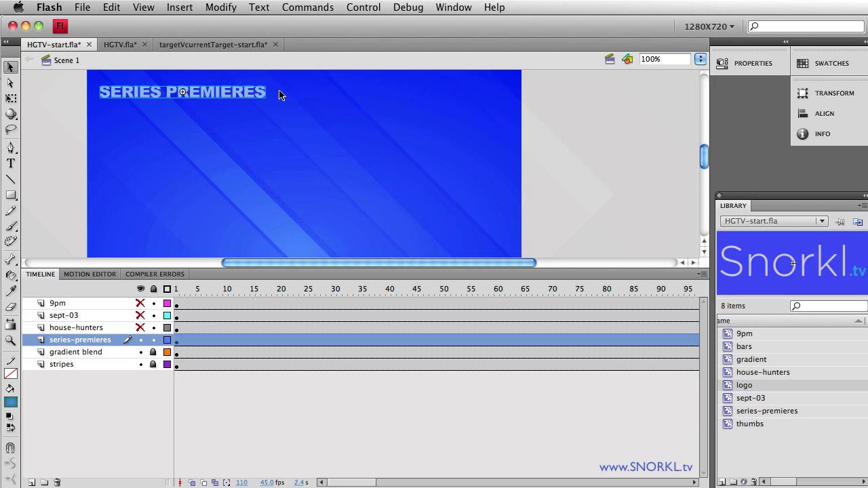
Add a new layer directly above series-premieres and name it mask-series
left_click(32, 482)
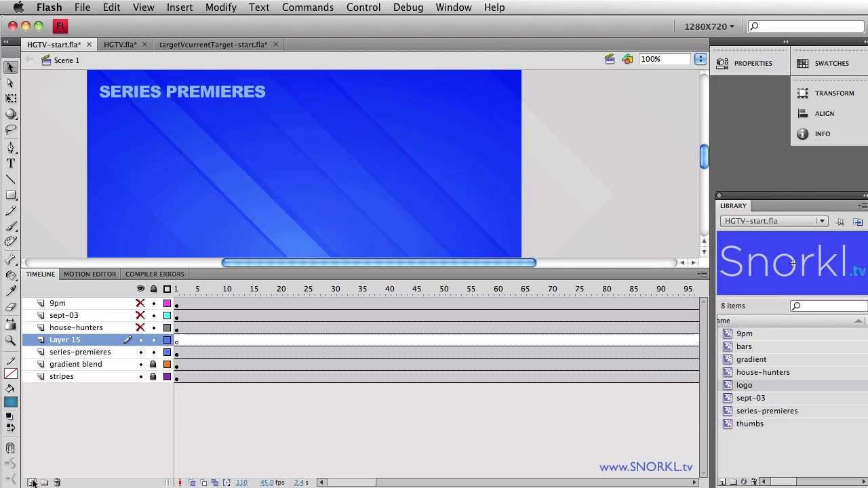
left_click(78, 343)
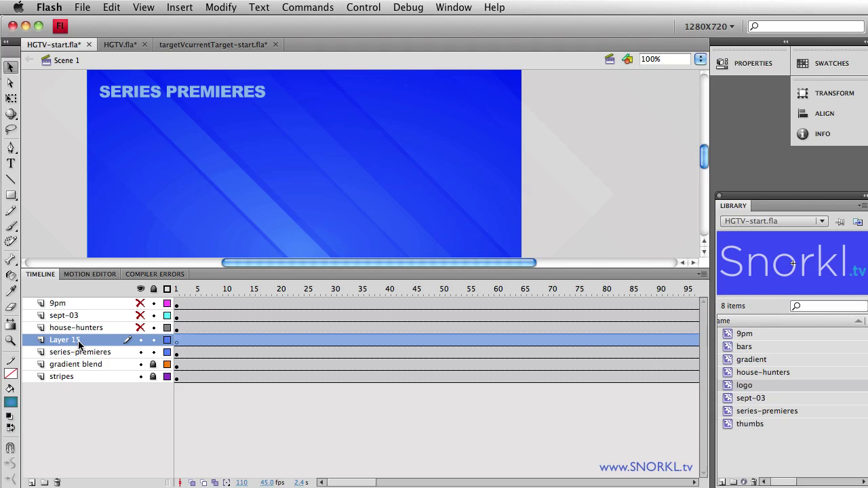
double_click(79, 341)
type("mask")
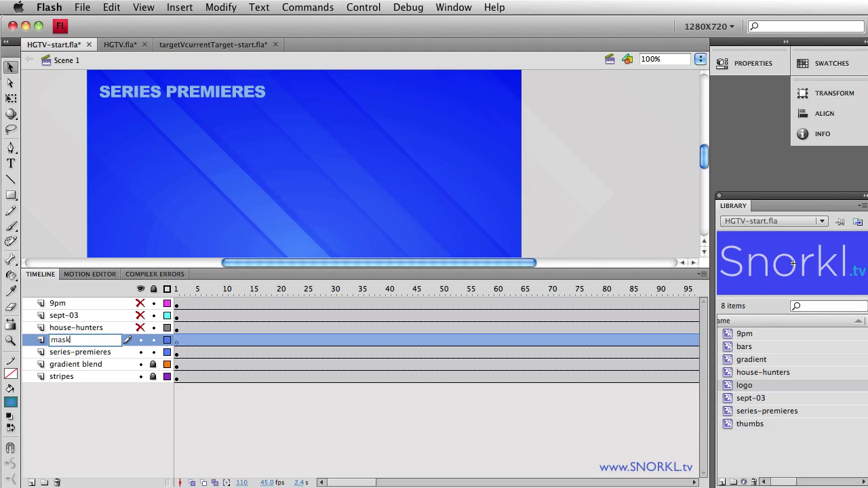
type("0")
key("BackSpace")
type("-sero")
key("BackSpace")
type("ies")
key("Return")
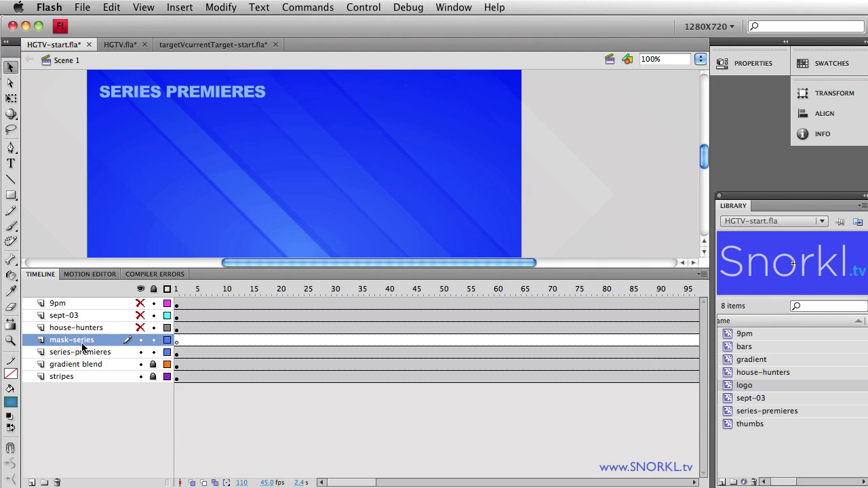
Draw a bright green filled rectangle on the mask-series layer that covers the SERIES PREMIERES text, and select it
left_click(10, 402)
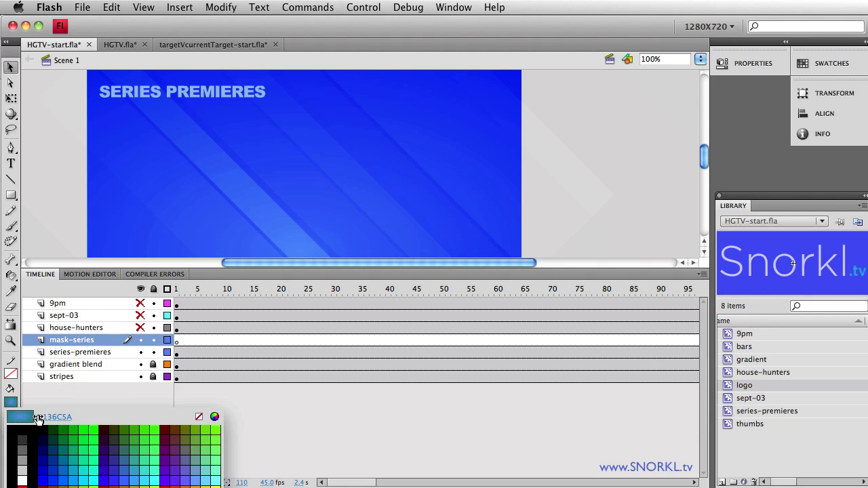
left_click(95, 425)
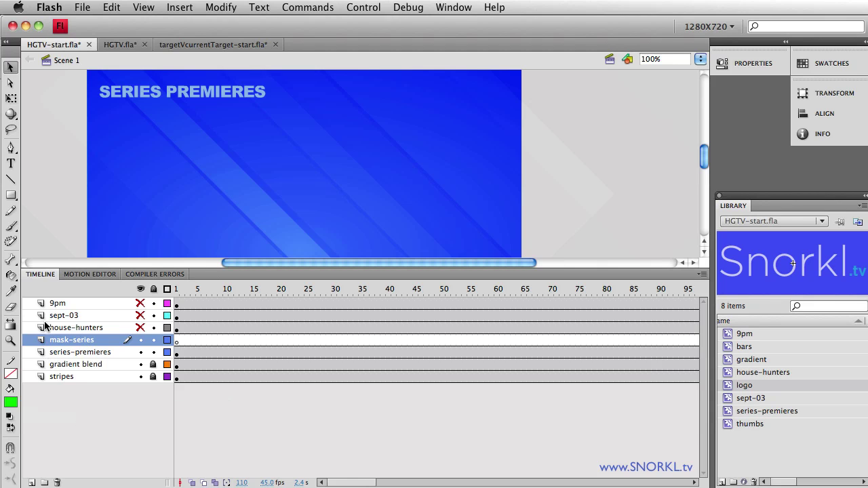
left_click(11, 196)
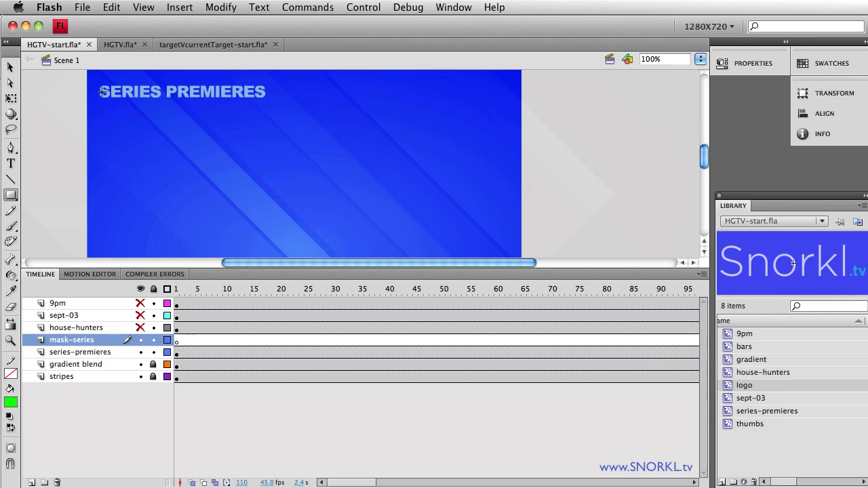
key("super+equal")
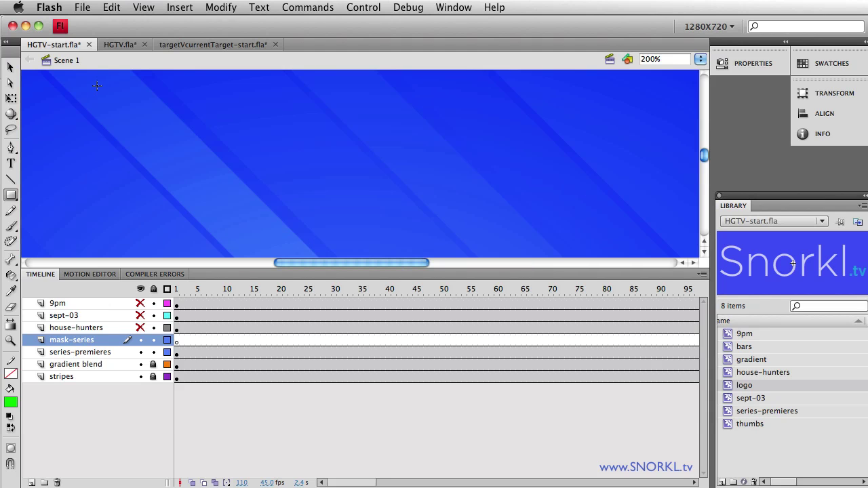
left_click_drag(97, 86, 271, 209)
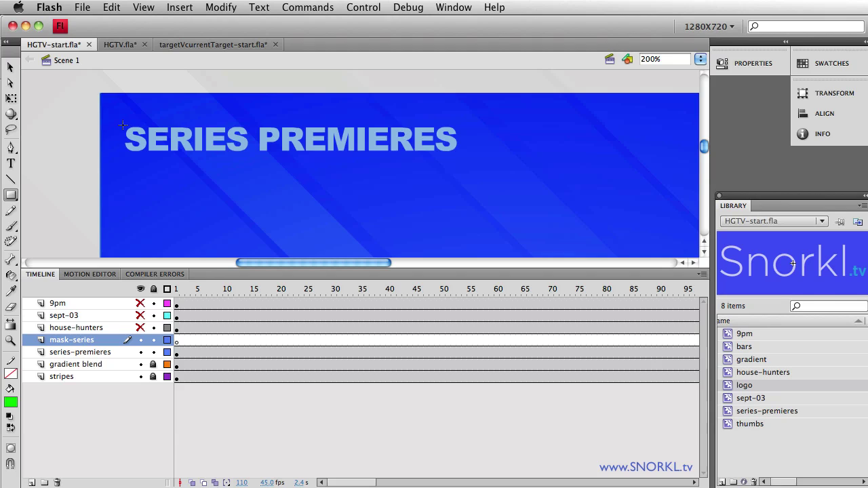
left_click_drag(123, 124, 466, 153)
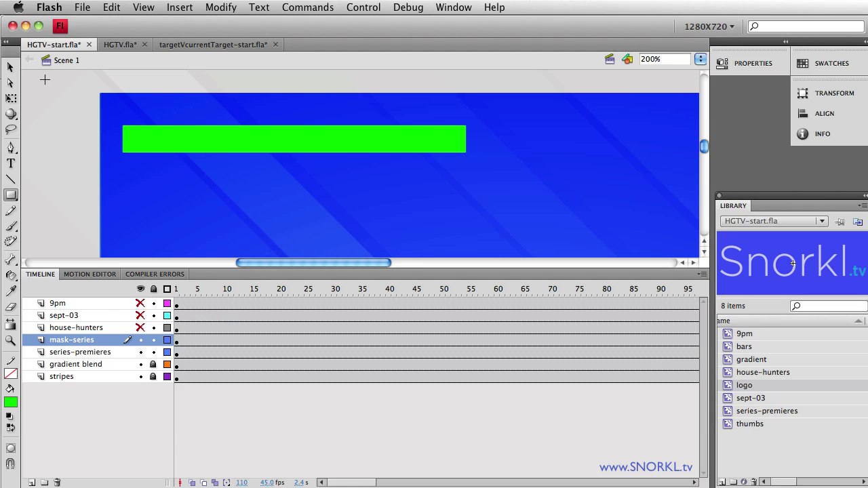
left_click(10, 67)
left_click(183, 144)
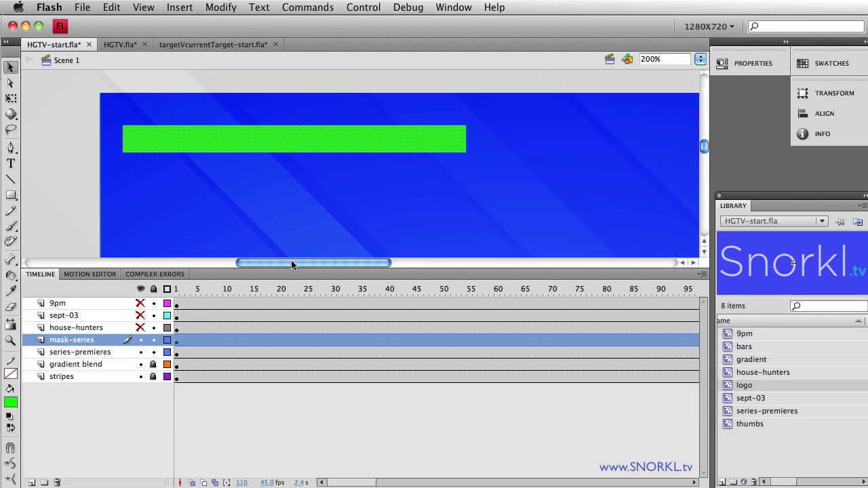
Insert a keyframe at frame 10 of the mask-series layer and create a shape tween between frames 1 and 10
left_click(226, 340)
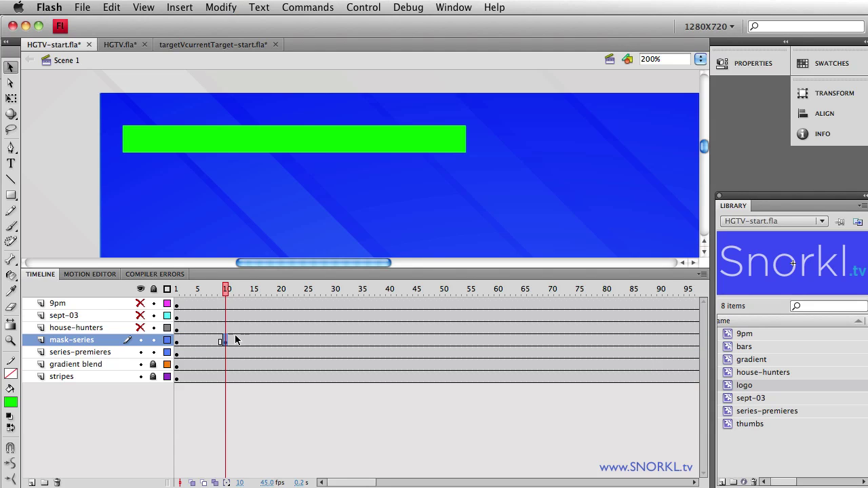
right_click(196, 339)
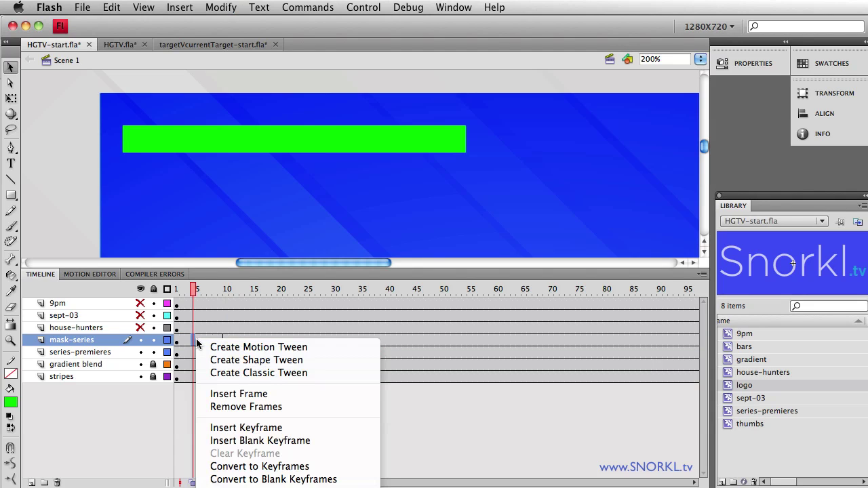
left_click(227, 359)
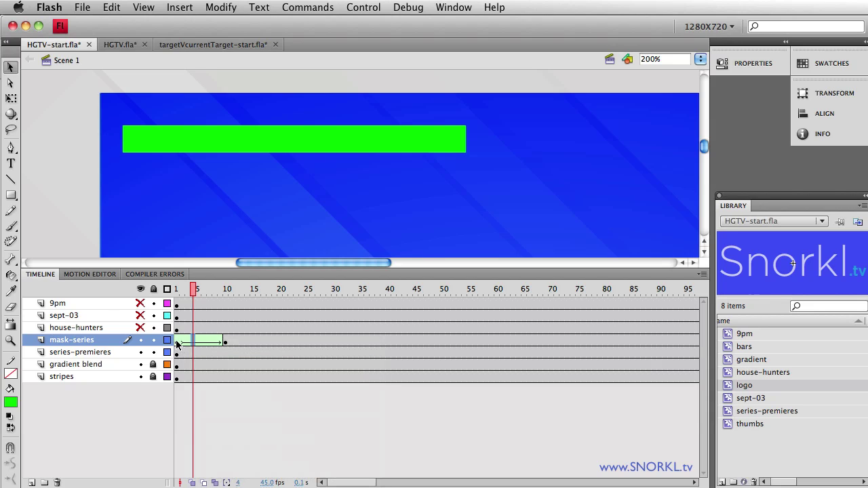
At frame 1 of mask-series, move the green rectangle left so it ends just before the SERIES PREMIERES text
left_click_drag(176, 339, 176, 352)
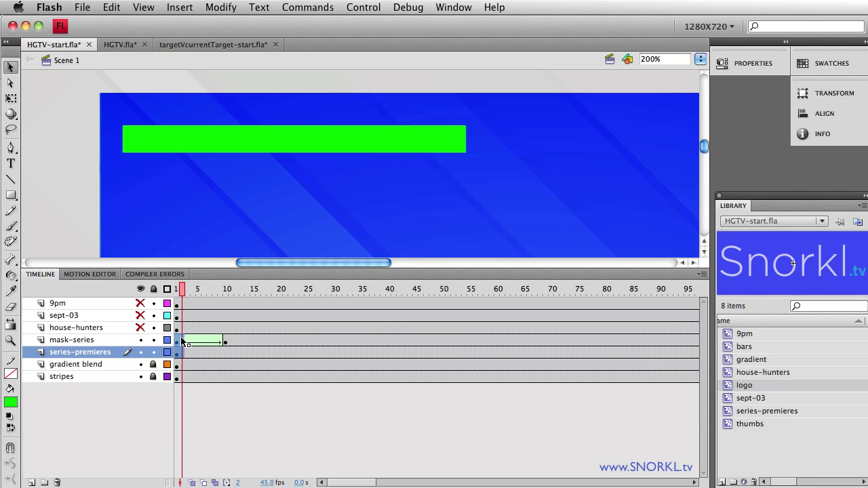
left_click(177, 340)
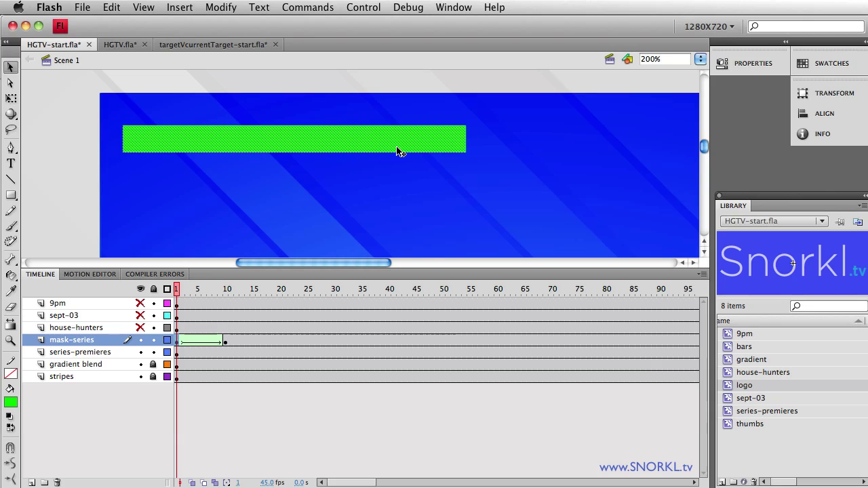
left_click_drag(406, 149, 112, 149)
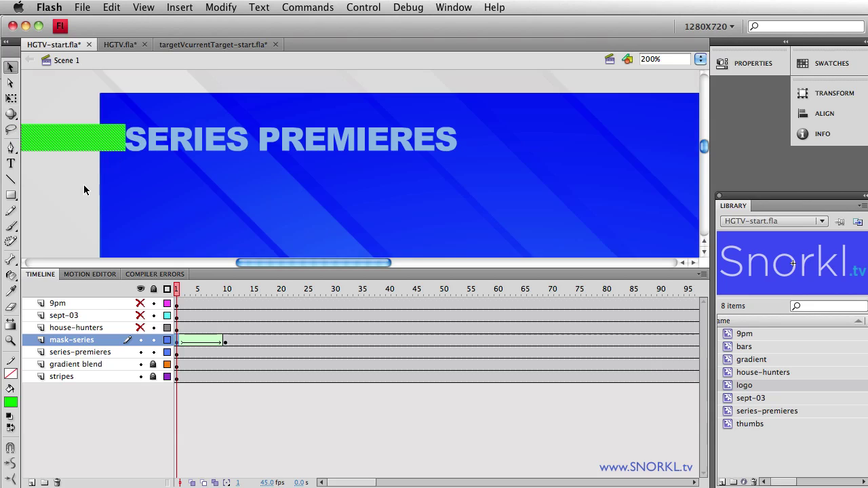
left_click(76, 187)
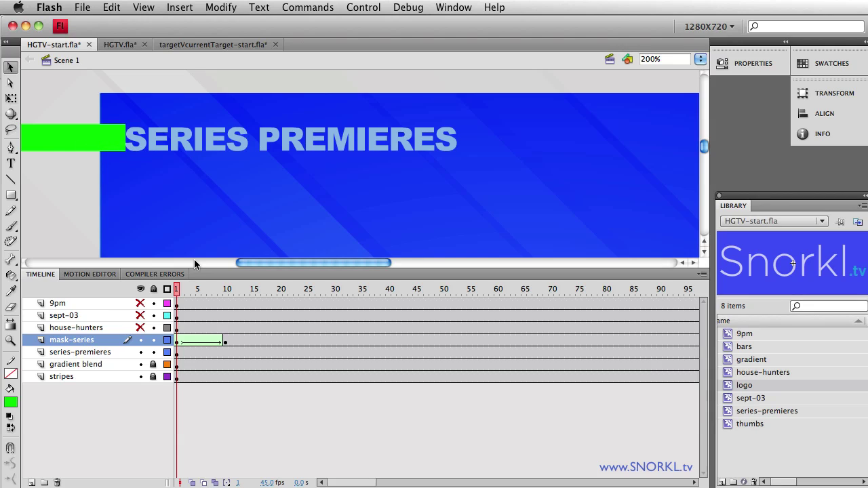
Convert the mask-series layer into a mask for series-premieres, and scrub the timeline to frame 10 to preview the reveal
right_click(55, 341)
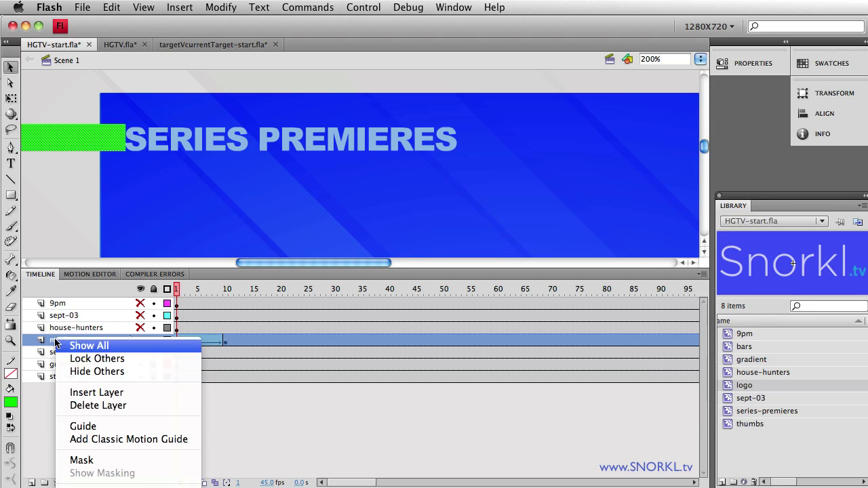
left_click(81, 461)
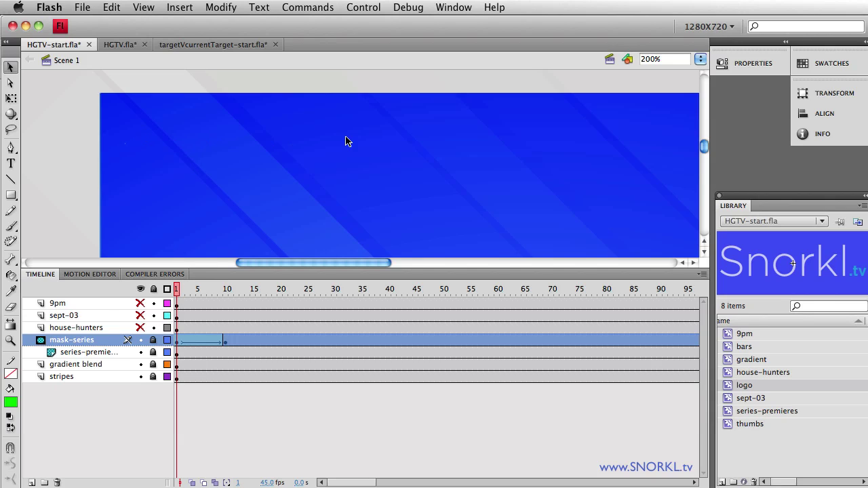
left_click(181, 289)
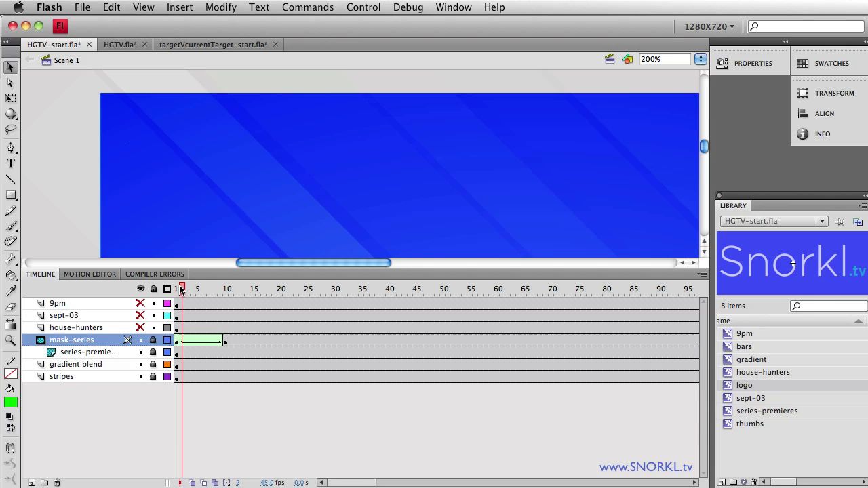
left_click_drag(181, 289, 226, 290)
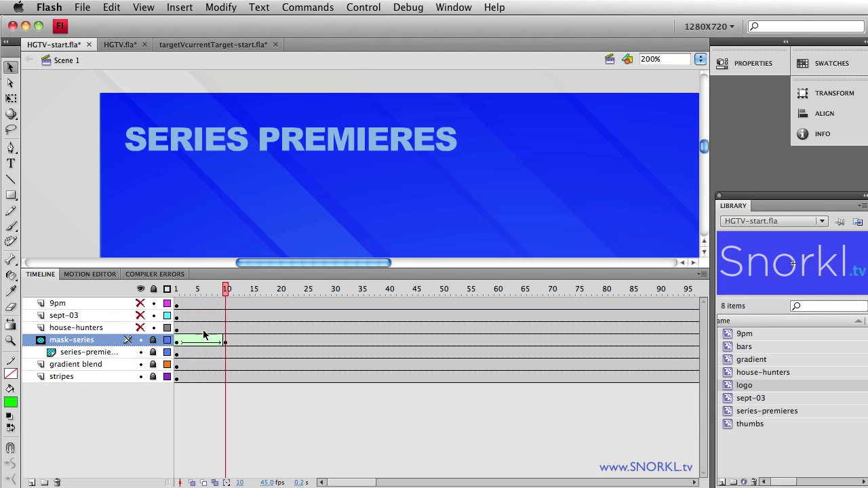
Unlock the mask-series and series-premieres layers to view the mask shape at frame 10, and lock both again
left_click(152, 352)
left_click(153, 339)
mouse_move(227, 290)
left_mouse_down()
mouse_move(177, 290)
mouse_move(226, 290)
left_mouse_up()
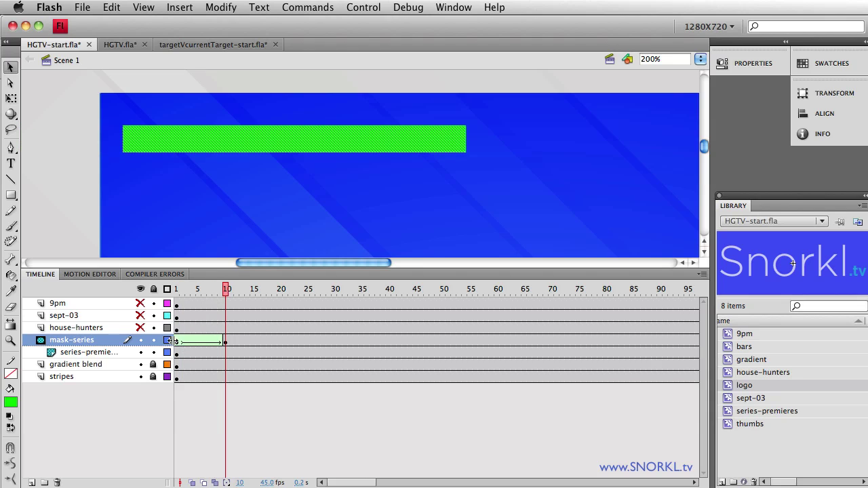
left_click(152, 340)
left_click(153, 352)
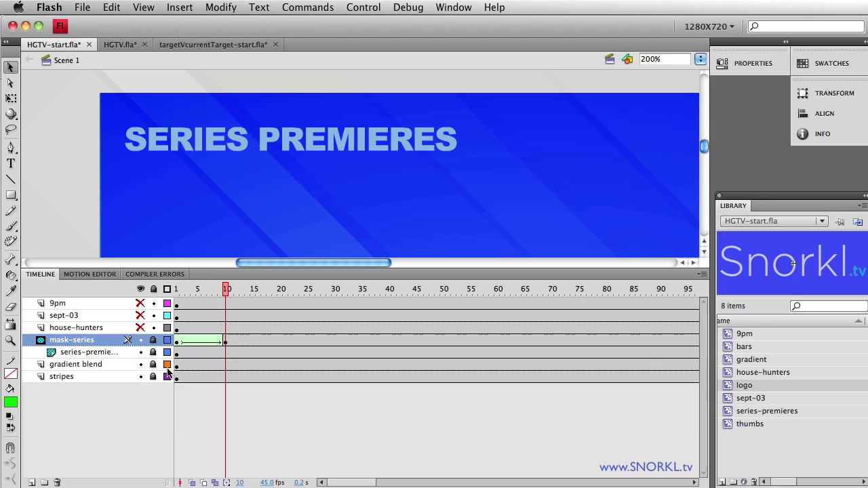
Show the house-hunters layer and add a new layer directly above it named mask-house
left_click(140, 328)
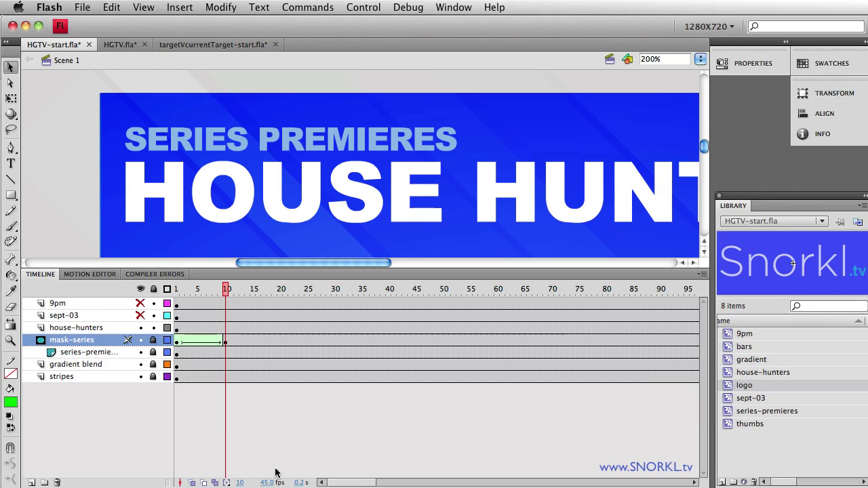
mouse_move(353, 484)
left_mouse_down()
mouse_move(369, 484)
mouse_move(354, 484)
left_mouse_up()
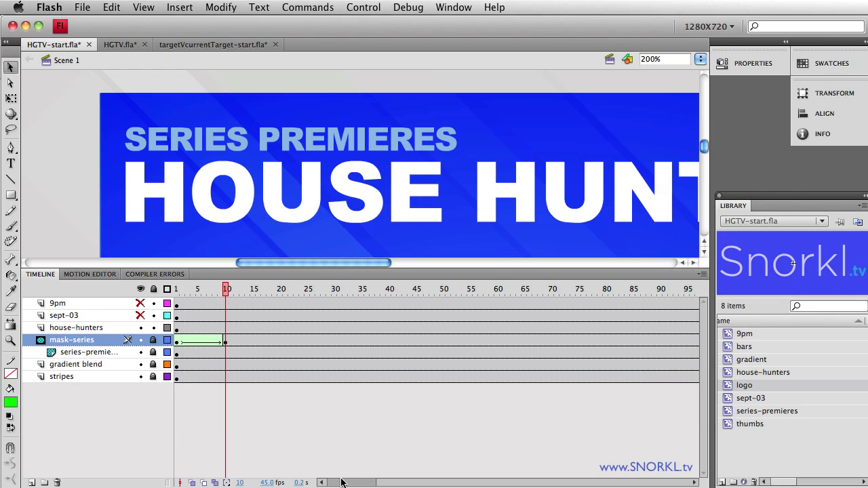
left_click_drag(322, 264, 338, 262)
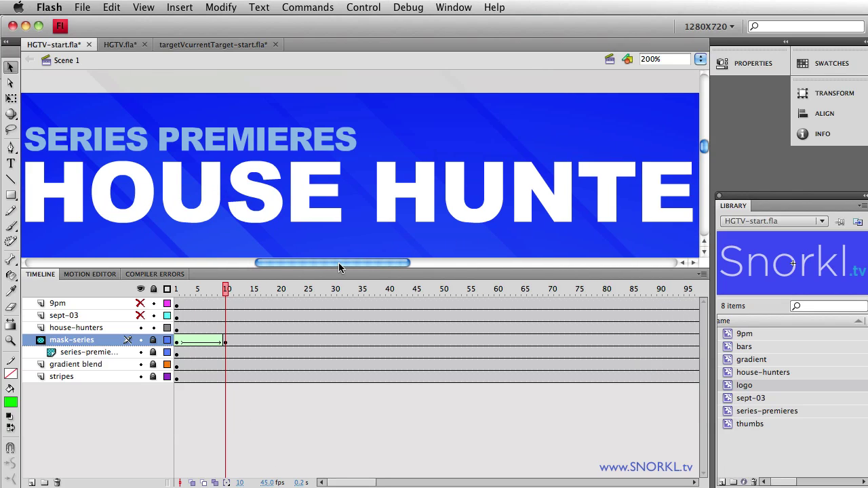
key("super+1")
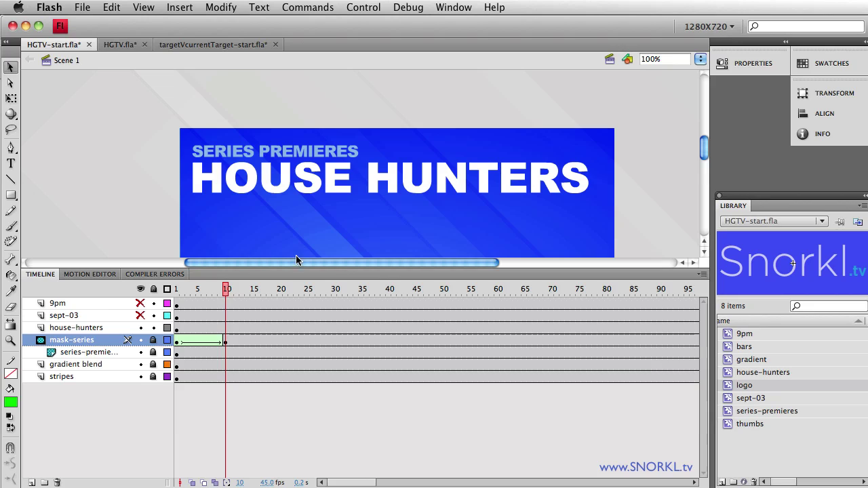
left_click(105, 329)
left_click(31, 482)
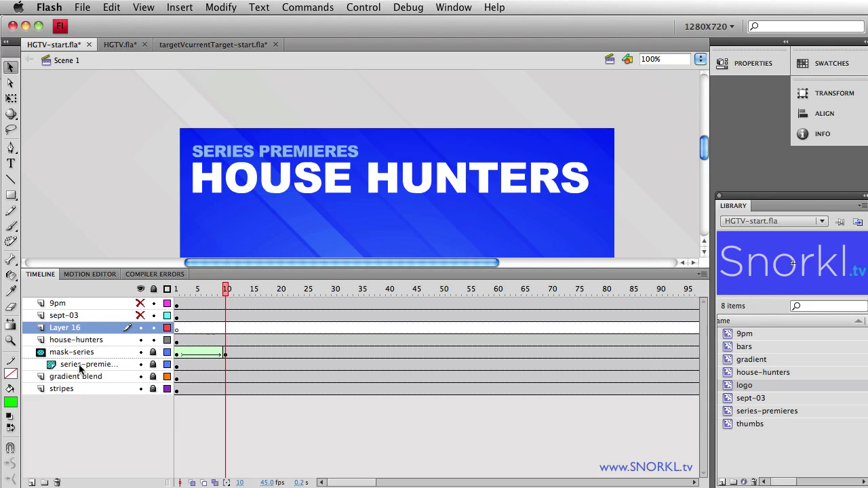
double_click(79, 328)
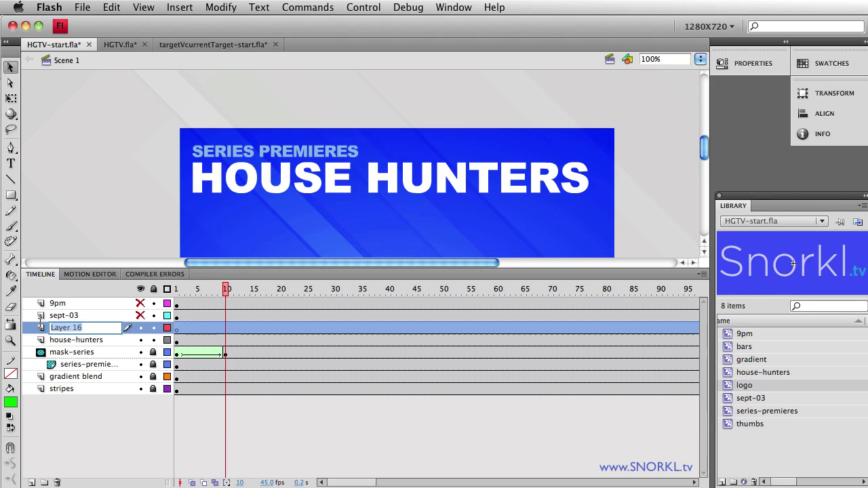
type("mask-house")
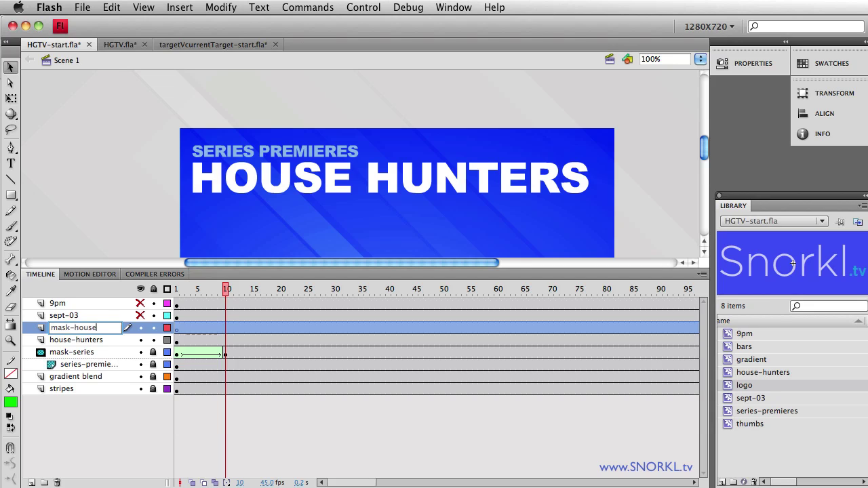
key("Return")
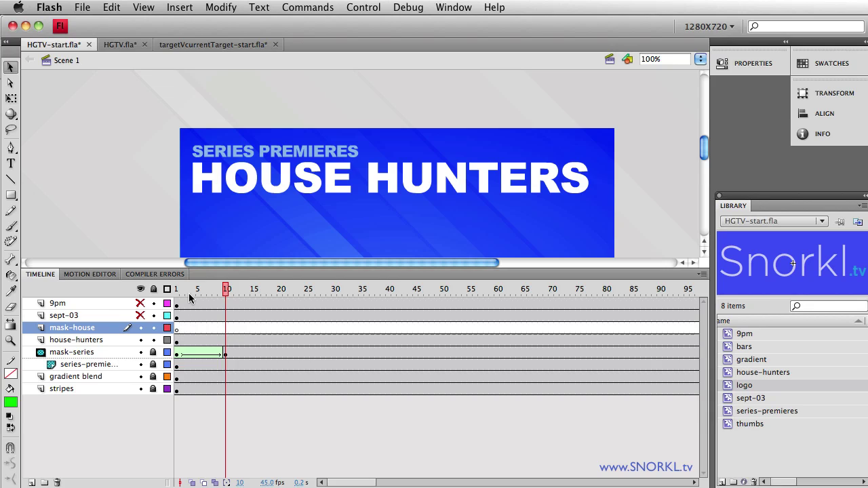
At frame 1 of mask-house, draw a green rectangle that fully covers the HOUSE HUNTERS text
left_click_drag(189, 289, 149, 291)
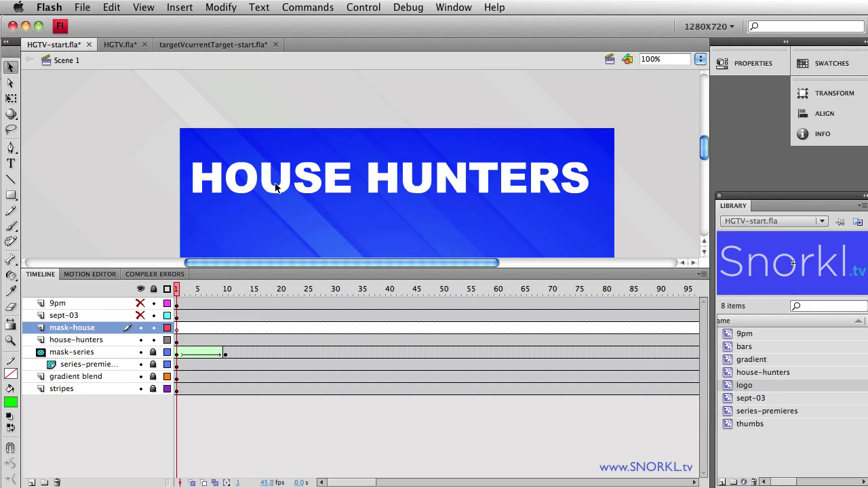
left_click(72, 328)
left_click(11, 195)
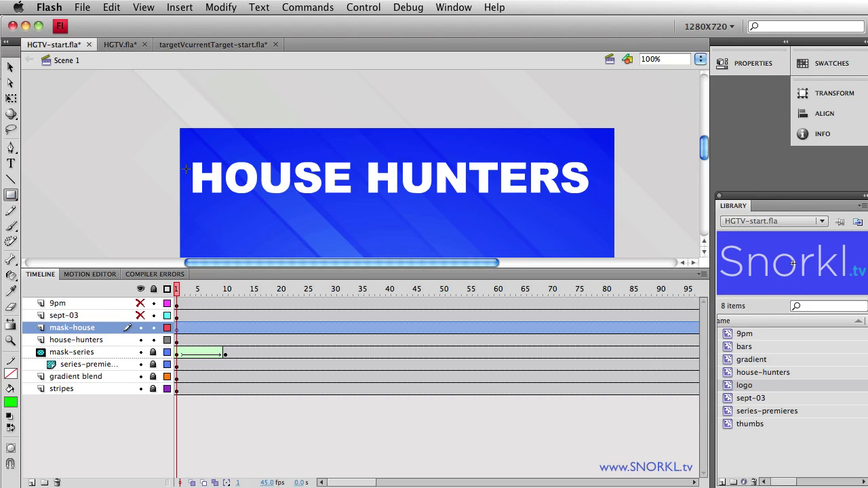
mouse_move(190, 160)
left_mouse_down()
mouse_move(231, 195)
mouse_move(592, 197)
left_mouse_up()
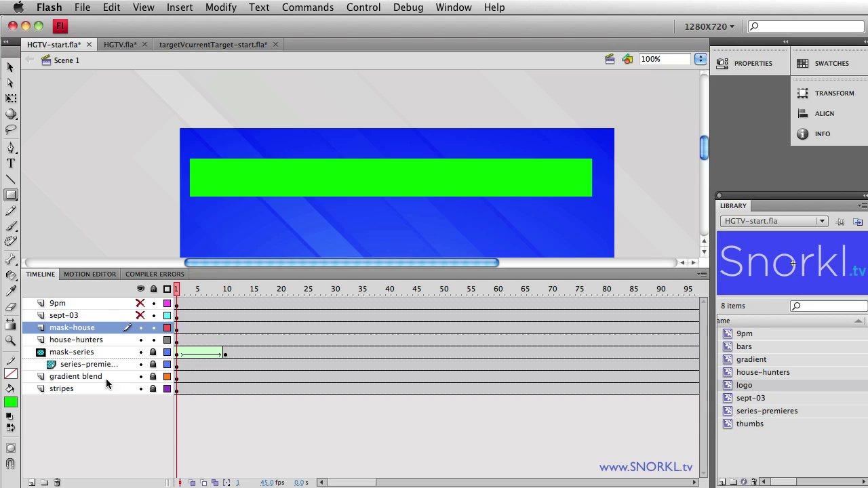
Convert mask-house into a mask for house-hunters, unlock both layers, and hide mask-house to expose the text
right_click(40, 330)
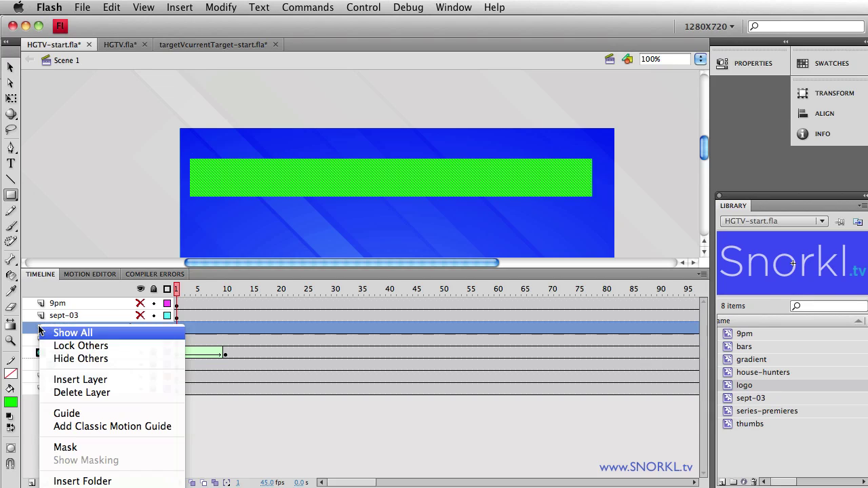
left_click(87, 448)
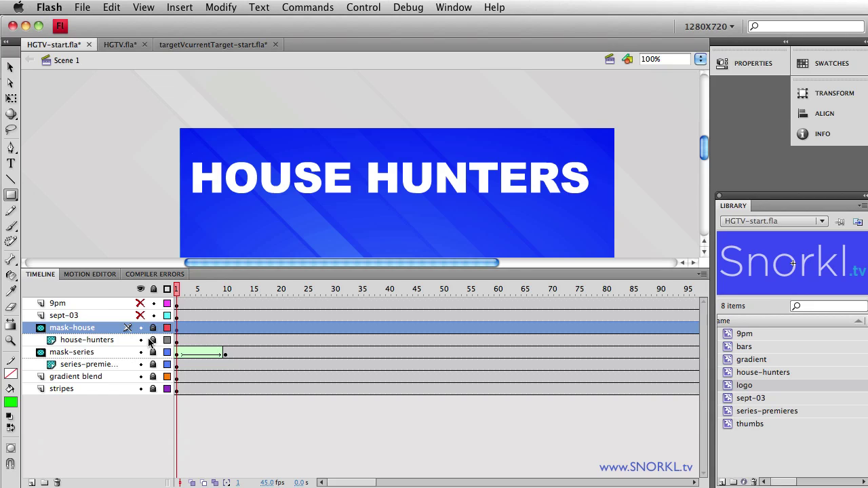
left_click_drag(152, 340, 153, 328)
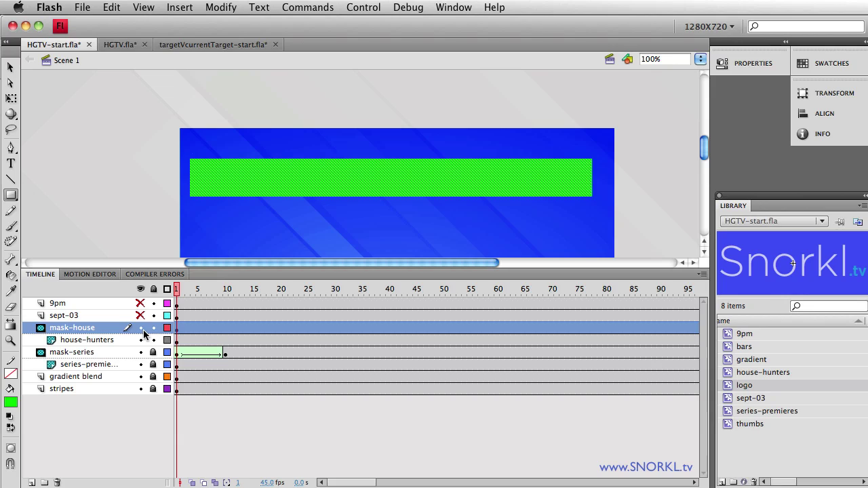
left_click(141, 328)
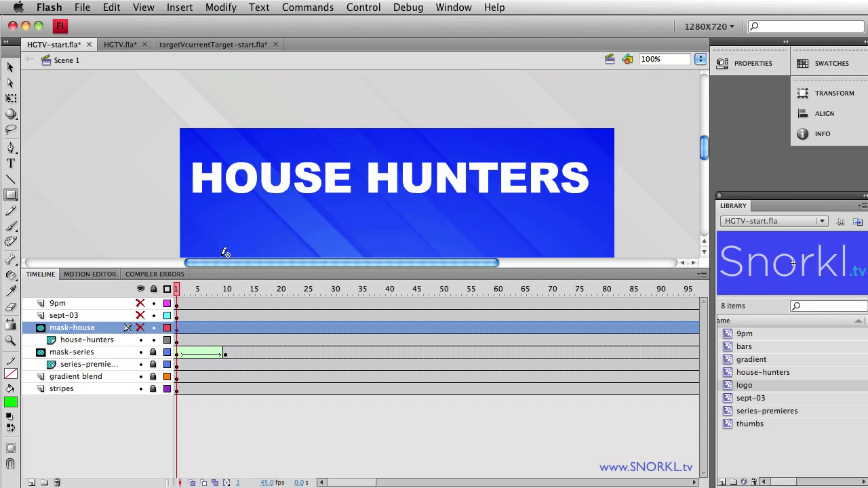
key("v")
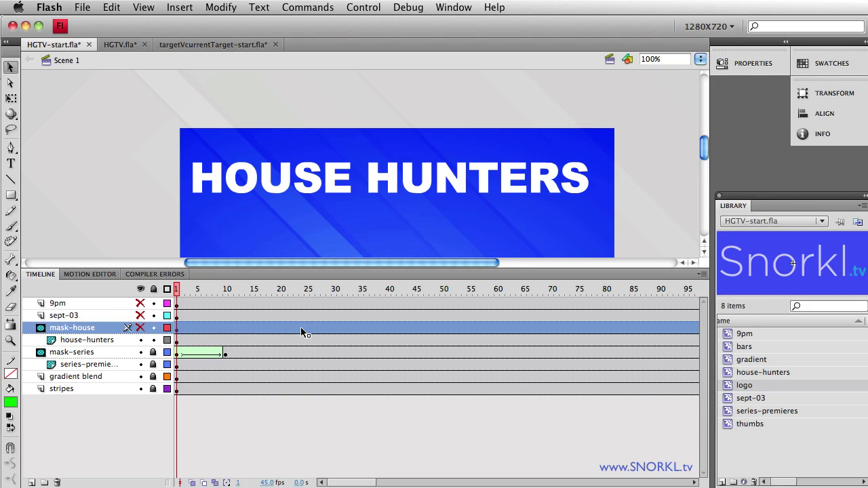
Insert a keyframe at frame 20 of the house-hunters layer, leaving mask-house without a keyframe there
left_click(279, 329)
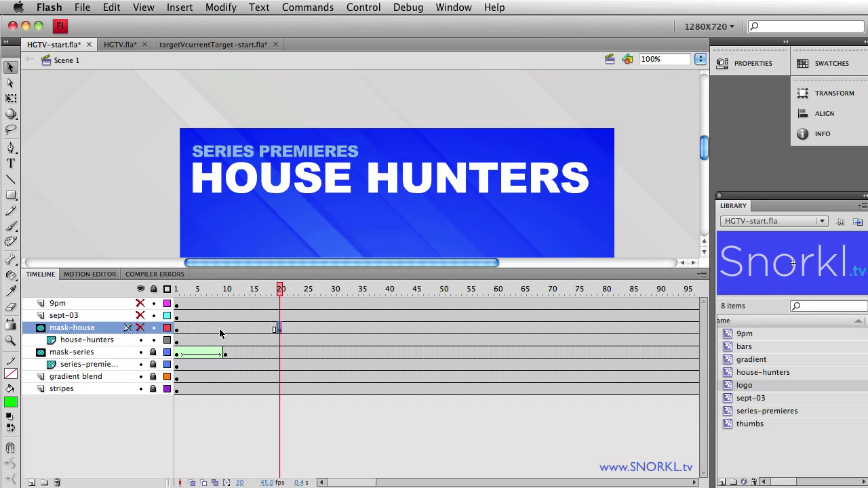
key("shift+F6")
left_click(132, 340)
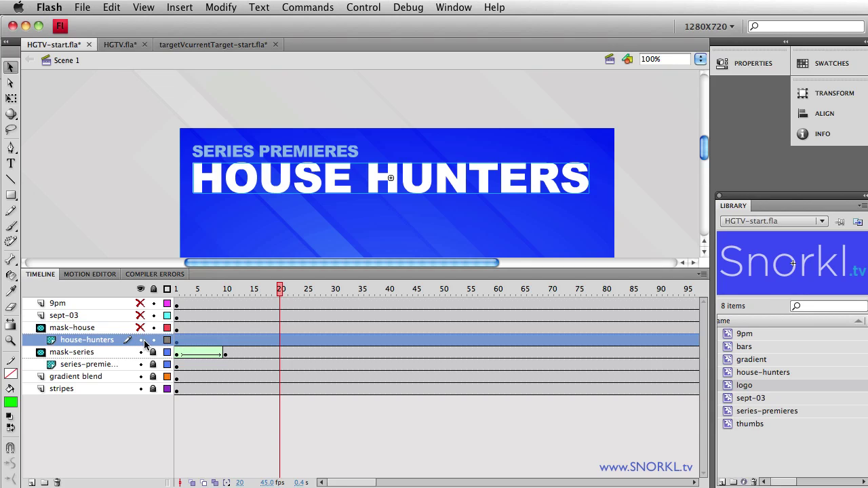
left_click(281, 341)
key("F6")
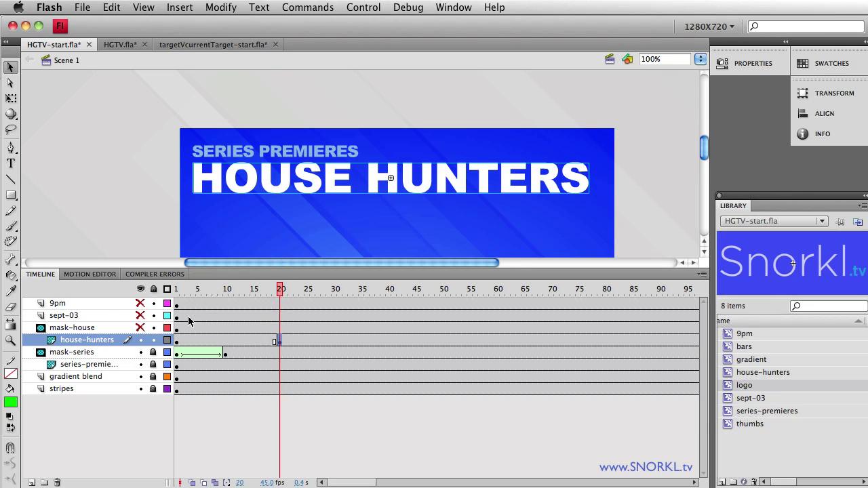
At frame 1 of house-hunters, show mask-house and move the HOUSE HUNTERS text left until it ends just before the green rectangle
left_click(178, 340)
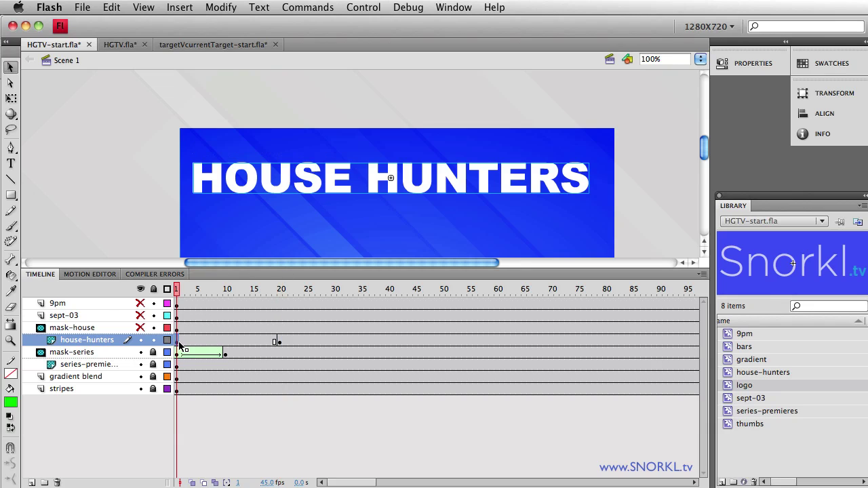
left_click(141, 328)
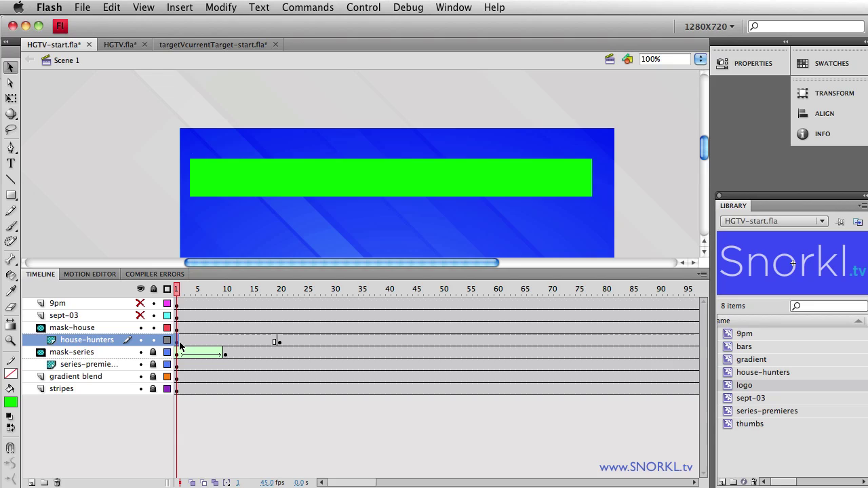
left_click(180, 342)
key("shift+Left")
key("shift+Left")
key("shift+Left")
key("shift+Left")
key("shift+Left")
key("shift+Left")
key("shift+Left")
key("shift+Left")
key("shift+Left")
key("shift+Left")
key("shift+Left")
key("shift+Left")
key("shift+Left")
key("shift+Left")
key("shift+Left")
key("shift+Left")
key("shift+Left")
key("shift+Left")
key("shift+Left")
key("shift+Left")
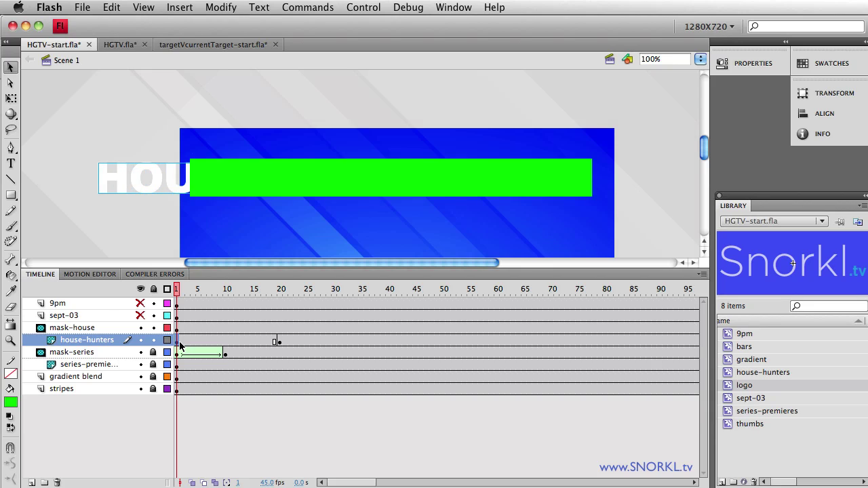
key("shift+Left")
key("shift+Left")
key("shift+Left")
key("shift+Left")
key("shift+Left")
key("shift+Left")
key("shift+Left")
key("shift+Left")
key("shift+Left")
key("shift+Left")
key("shift+Left")
key("shift+Left")
key("shift+Left")
key("shift+Left")
key("shift+Left")
key("shift+Left")
key("shift+Left")
key("shift+Left")
key("shift+Left")
key("shift+Left")
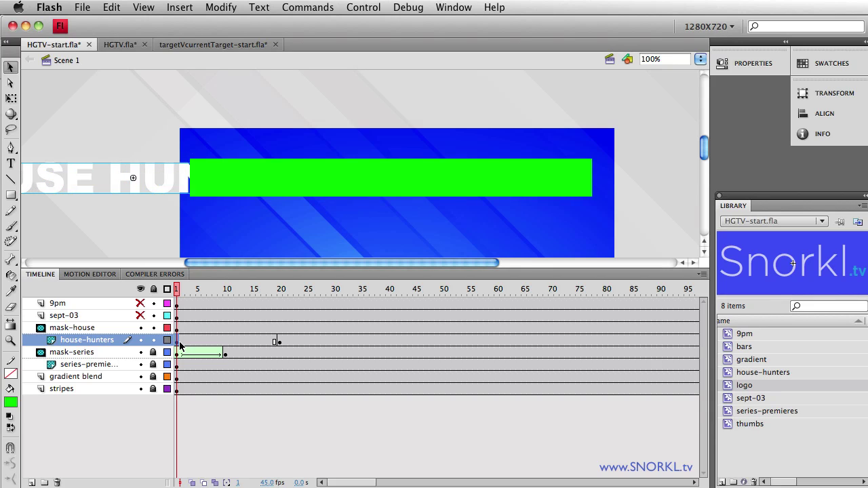
key("shift+Left")
key("shift+Left")
key("shift+Left")
key("shift+Left")
key("shift+Left")
key("shift+Left")
key("shift+Left")
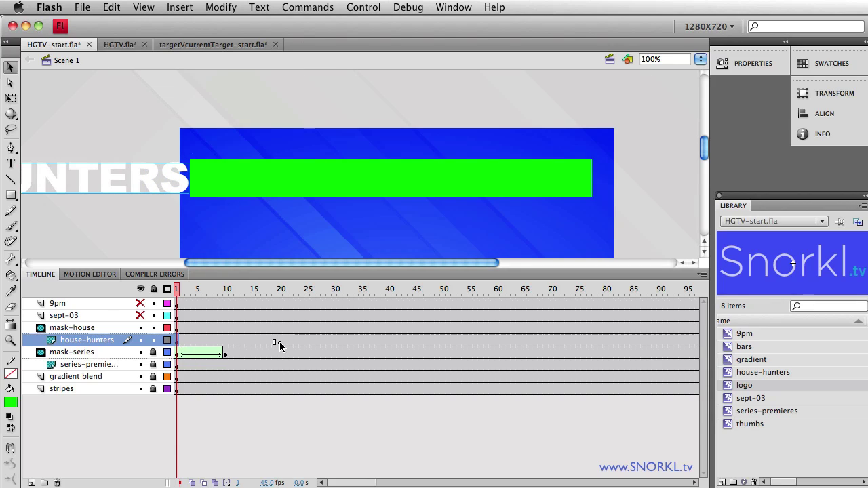
Create a classic tween on house-hunters between the keyframes at frames 1 and 20
left_click(279, 341)
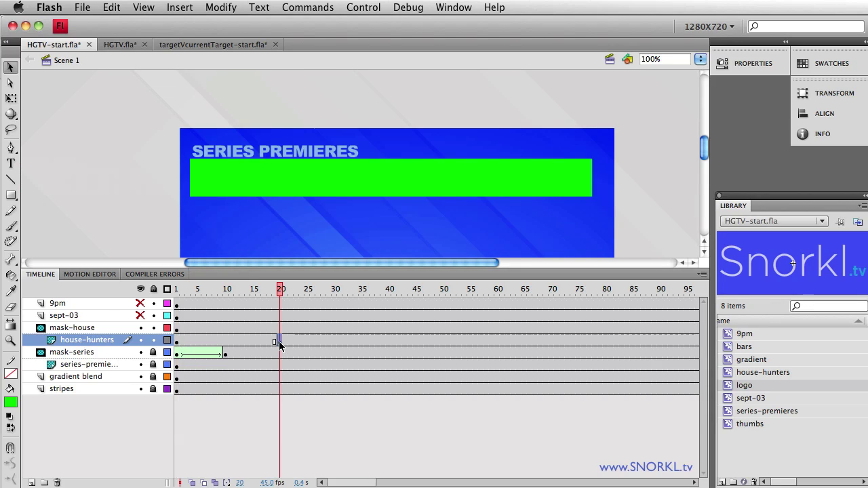
right_click(189, 344)
left_click(252, 372)
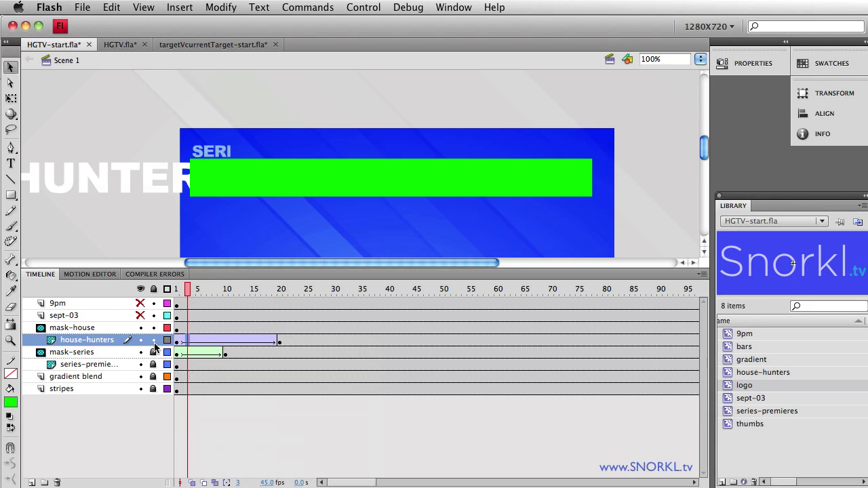
Lock the house-hunters and mask-house layers to activate the mask, and scrub the timeline back to frame 1
left_click(153, 340)
left_click(153, 327)
mouse_move(187, 290)
left_mouse_down()
mouse_move(177, 290)
mouse_move(289, 290)
mouse_move(176, 290)
left_mouse_up()
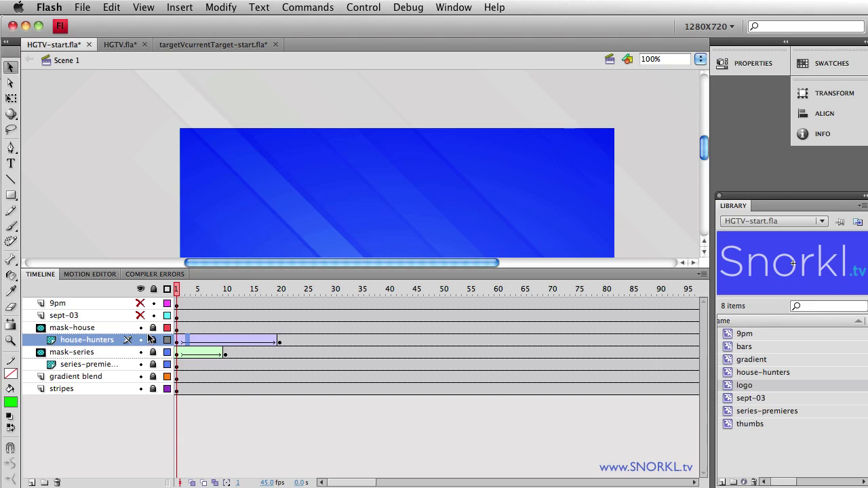
Hide the mask-house, house-hunters, mask-series and series-premieres layers, and show the sept-03 layer
left_click(140, 327)
left_click_drag(142, 331, 140, 367)
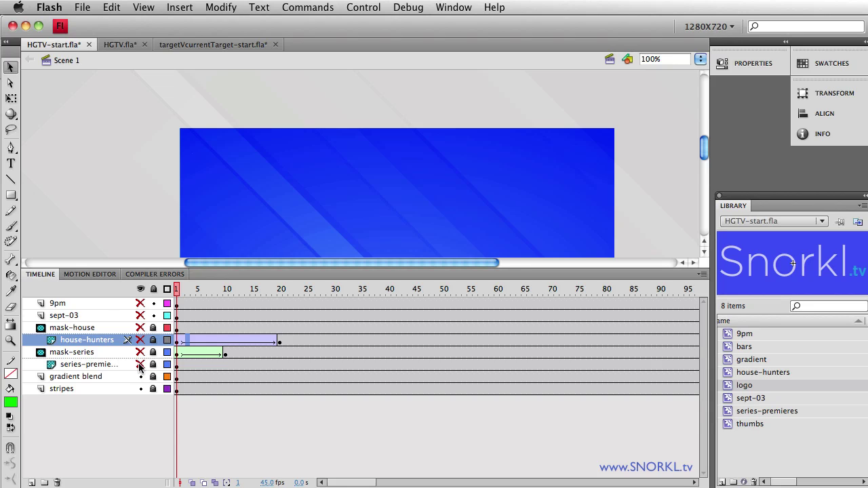
left_click(141, 316)
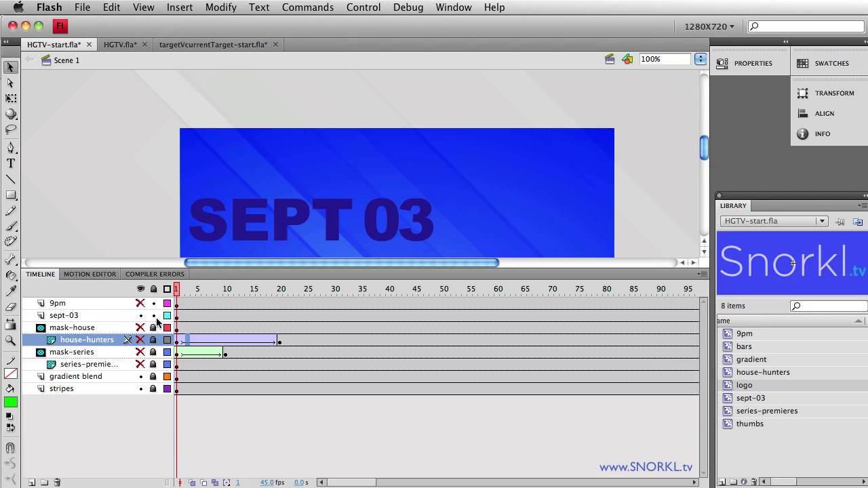
Add a new layer directly above sept-03 and name it mask-sept
left_click(71, 317)
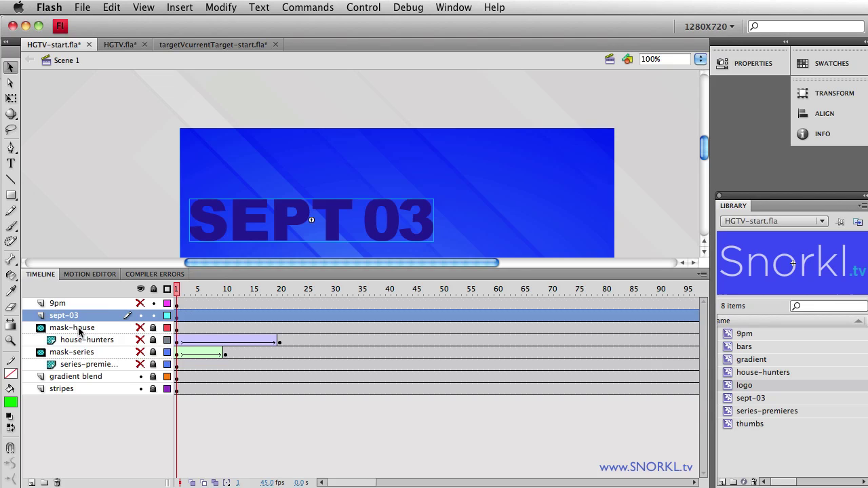
left_click(30, 483)
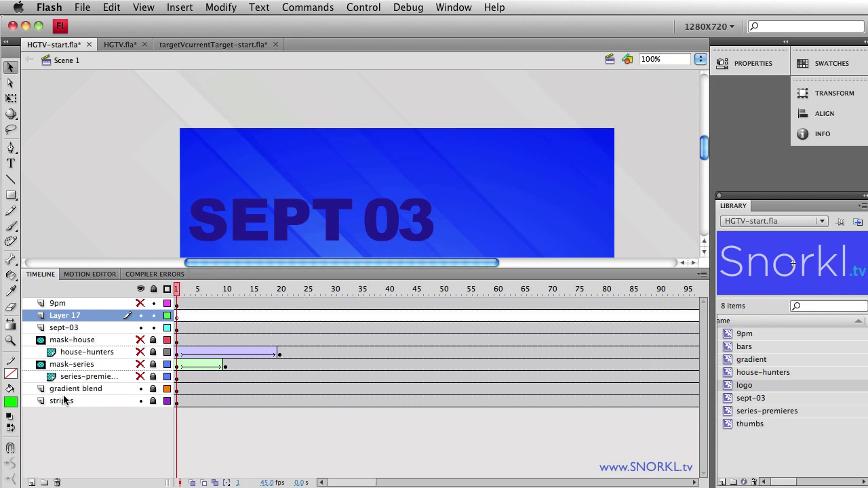
double_click(75, 316)
type("mask")
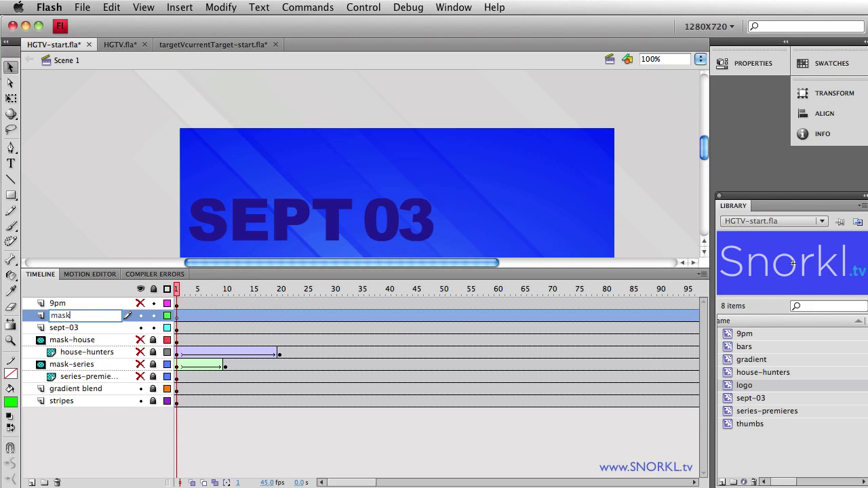
type("=-")
key("BackSpace")
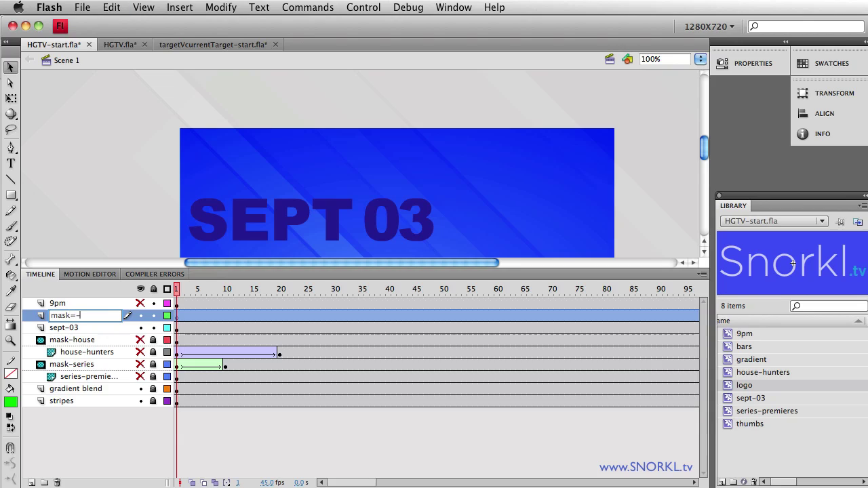
key("BackSpace")
key("BackSpace")
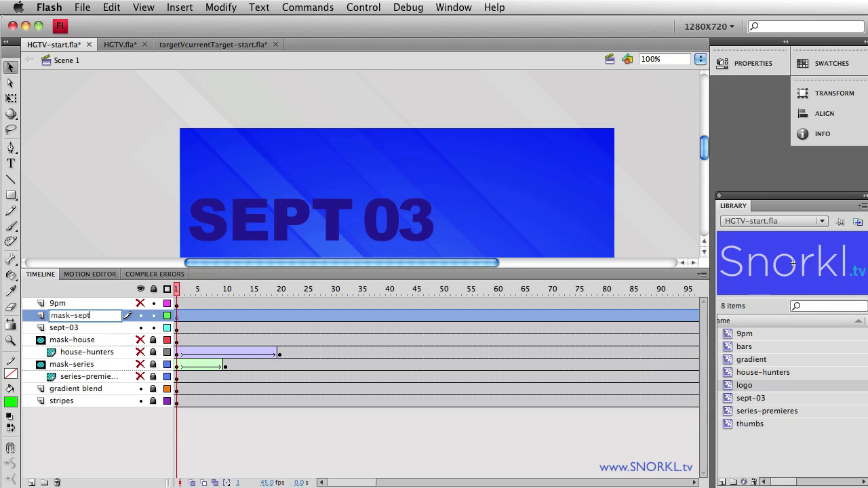
key("Return")
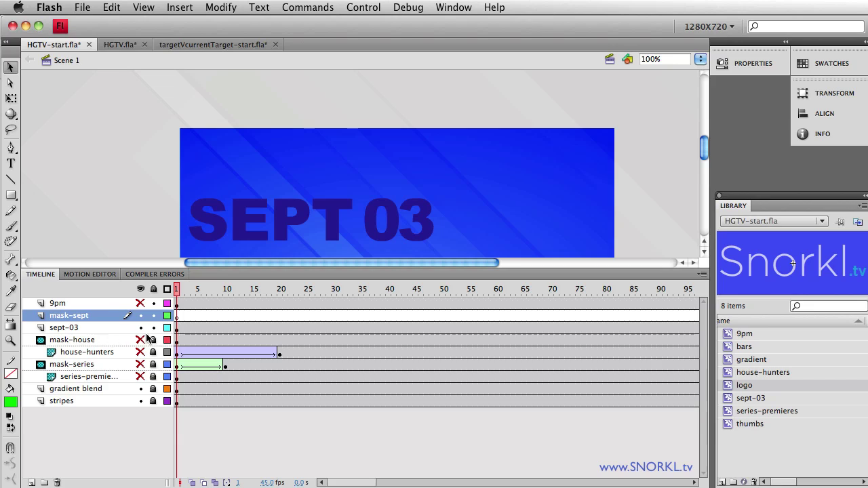
At frame 1 of mask-sept, draw a green rectangle over the SEPT 03 text and nudge it up one pixel
left_click_drag(178, 314, 192, 340)
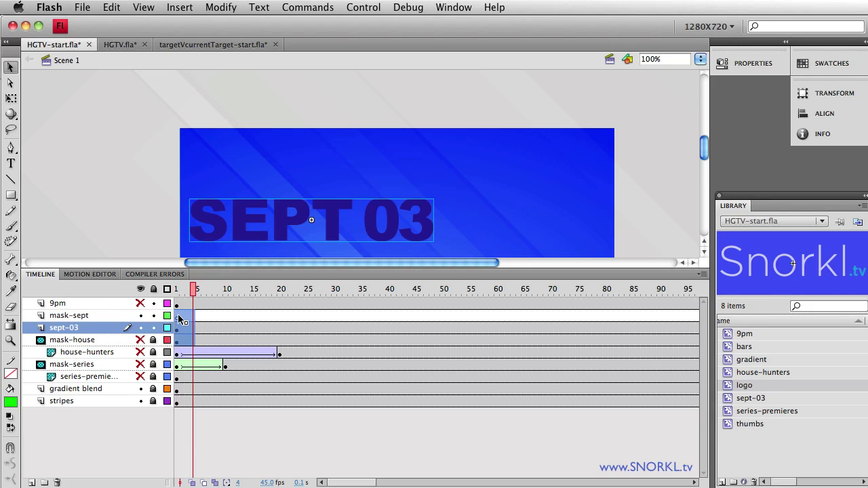
left_click(179, 317)
left_click(11, 195)
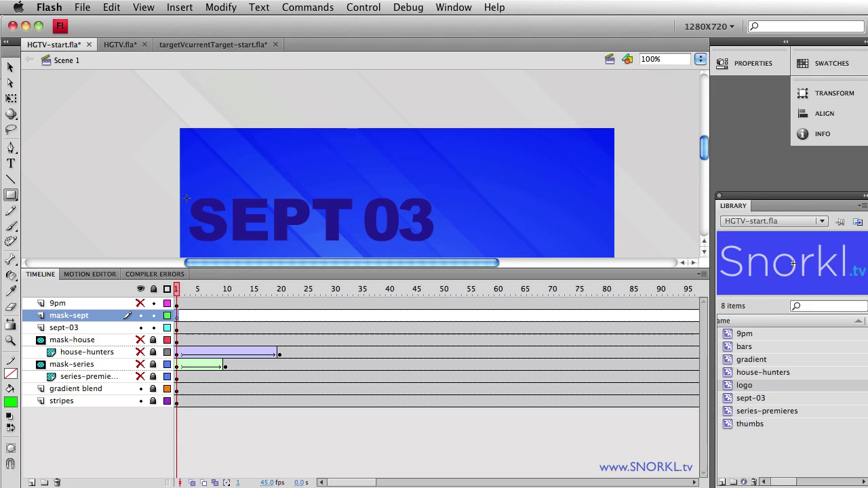
left_click_drag(188, 198, 437, 246)
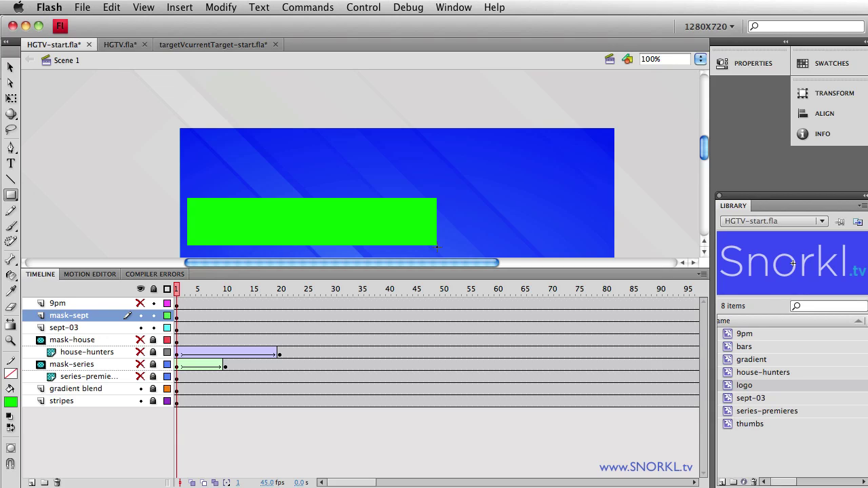
left_click(10, 67)
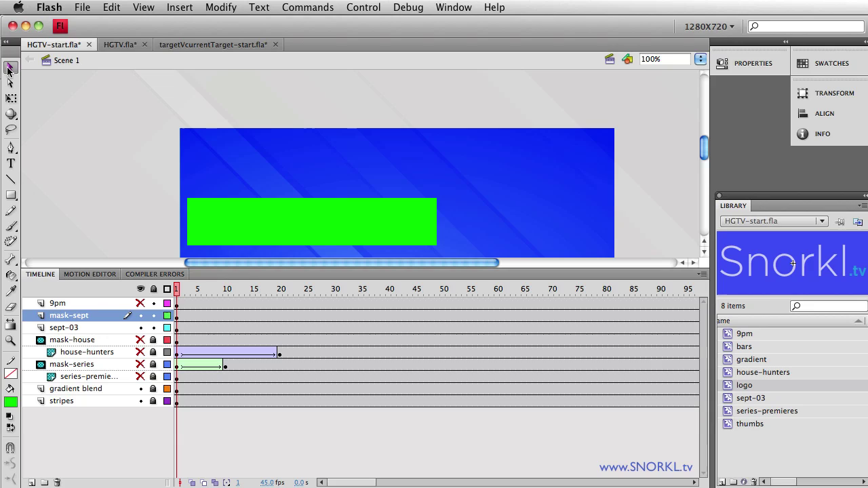
left_click(263, 226)
key("Up")
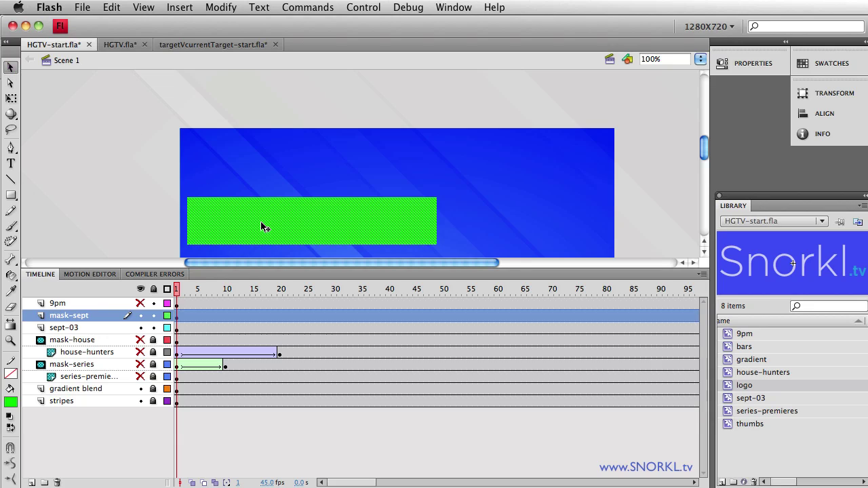
left_click(137, 212)
Toggle mask-sept's visibility to check its coverage of SEPT 03, and lock it before selecting frame 1 of sept-03
left_click(141, 316)
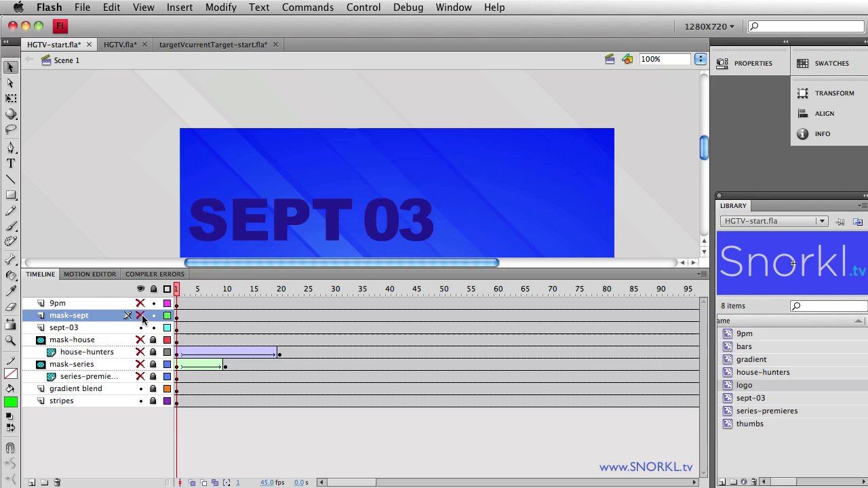
left_click(141, 316)
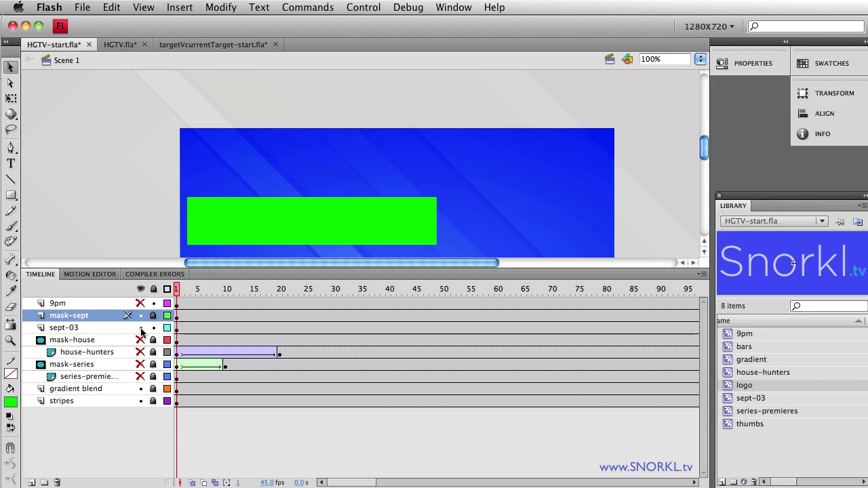
left_click(176, 330)
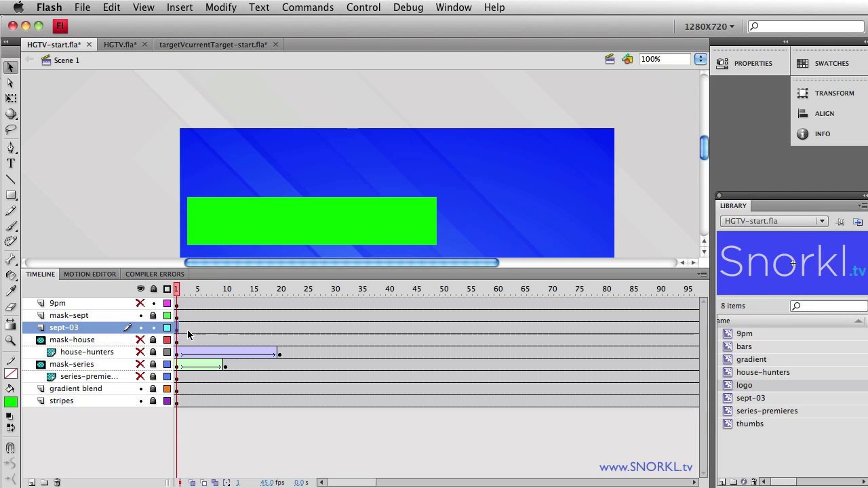
Insert a keyframe at frame 10 of sept-03, and at frame 1 raise the SEPT 03 text fully above the green rectangle
left_click(226, 329)
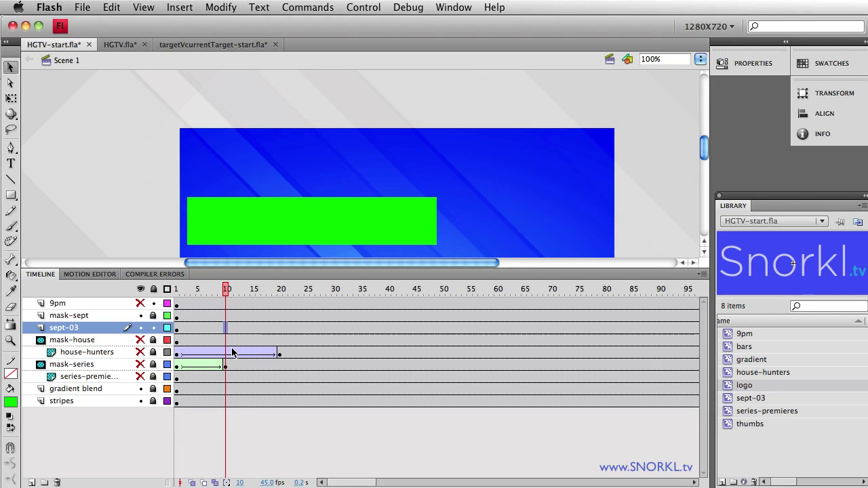
key("F7")
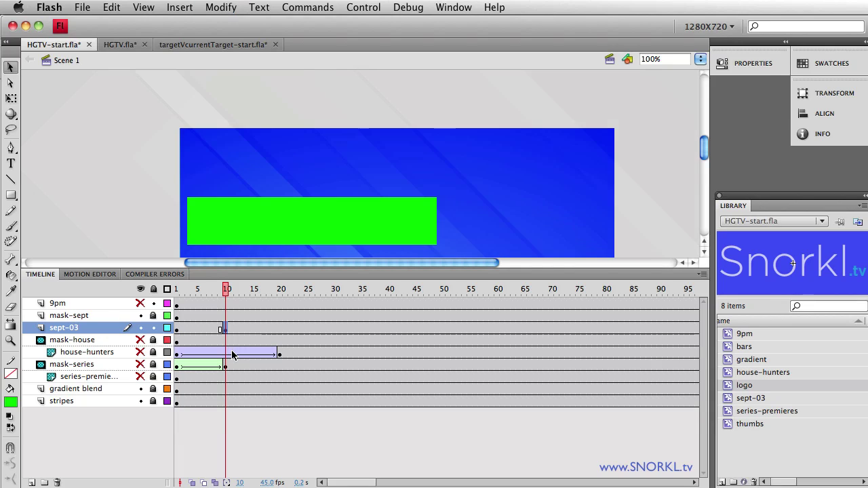
left_click(179, 332)
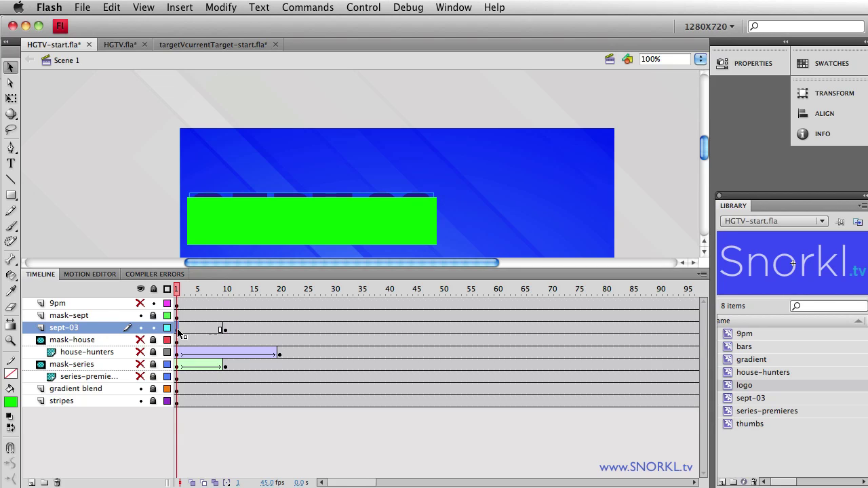
key("shift+Up")
key("shift+Up")
key("shift+Up")
key("shift+Up")
key("shift+Up")
key("shift+Up")
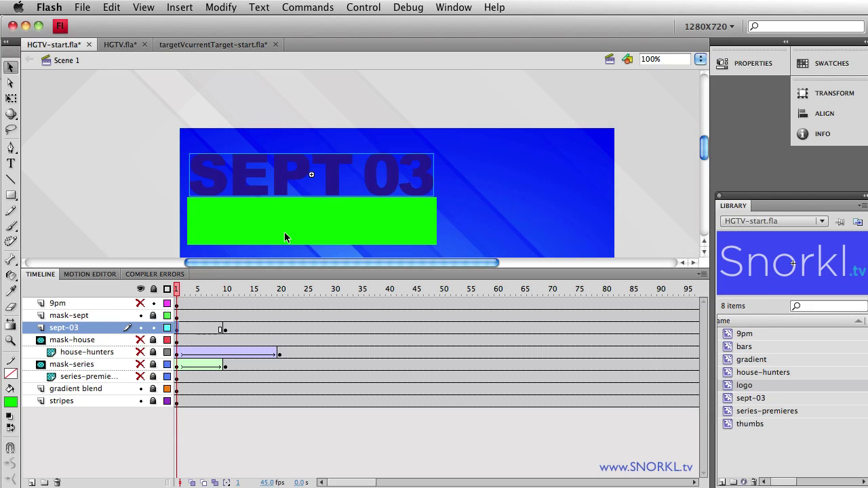
Create a classic tween between frames 1 and 10 of sept-03 and scrub through it to preview the motion
right_click(178, 328)
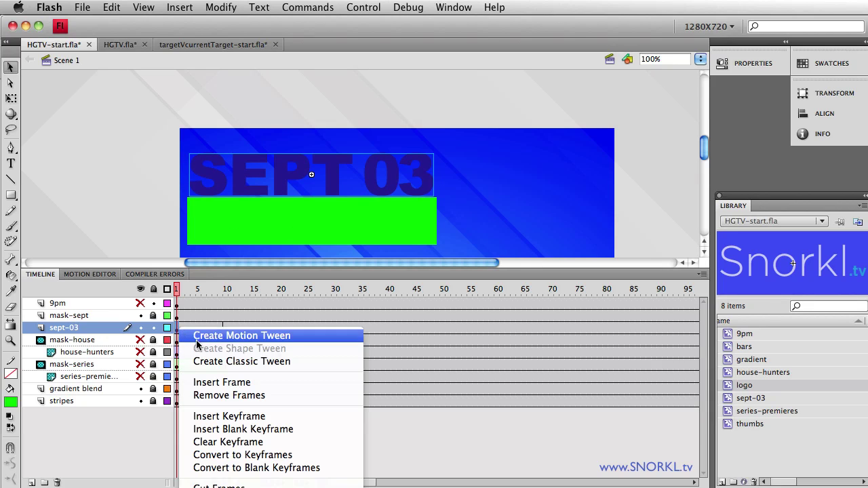
left_click(203, 362)
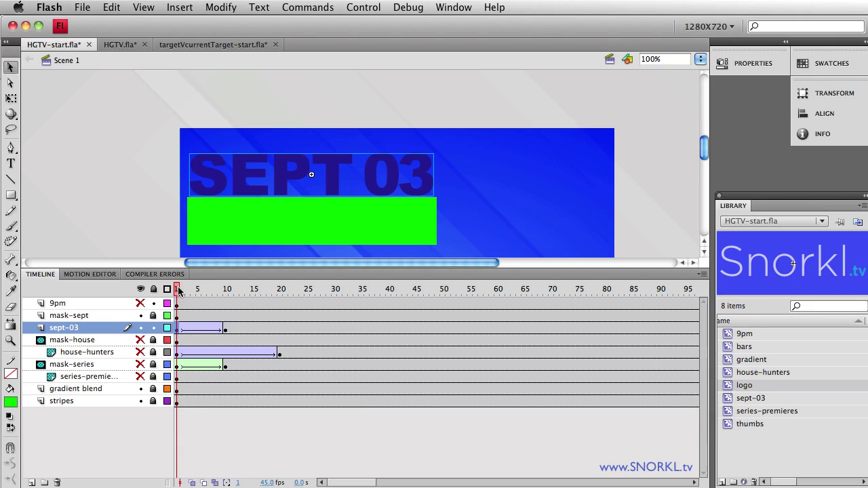
left_click_drag(177, 290, 227, 292)
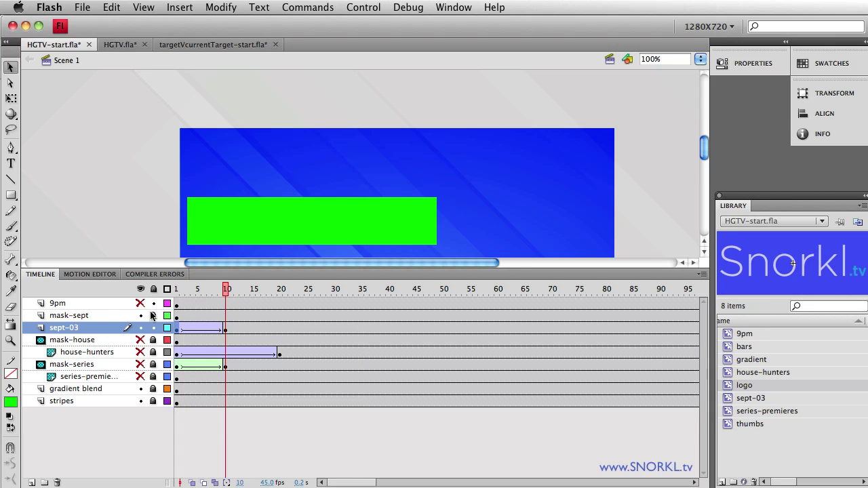
Turn mask-sept into a mask for the sept-03 layer and scrub the playhead to check the SEPT 03 reveal
left_click(70, 317)
right_click(55, 315)
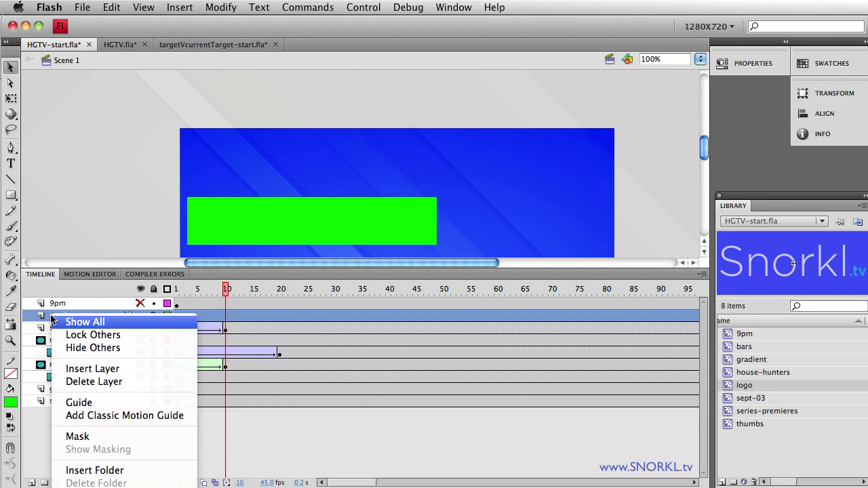
left_click(115, 436)
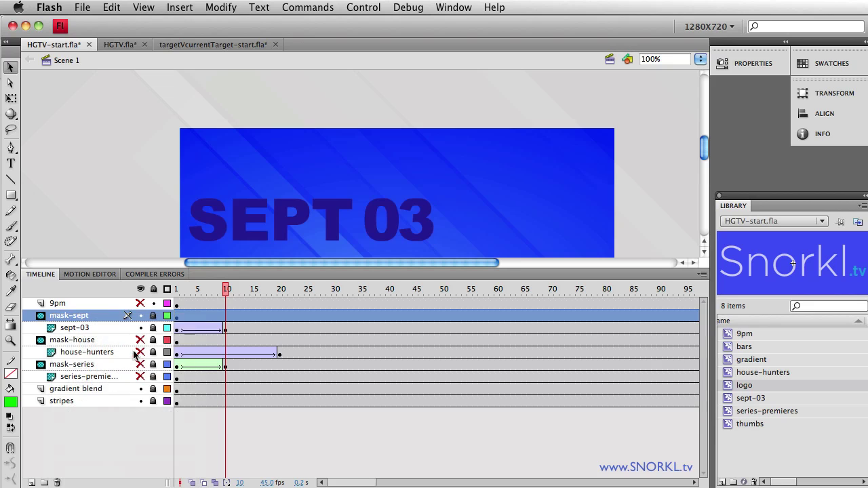
mouse_move(227, 290)
left_mouse_down()
mouse_move(165, 296)
mouse_move(226, 297)
left_mouse_up()
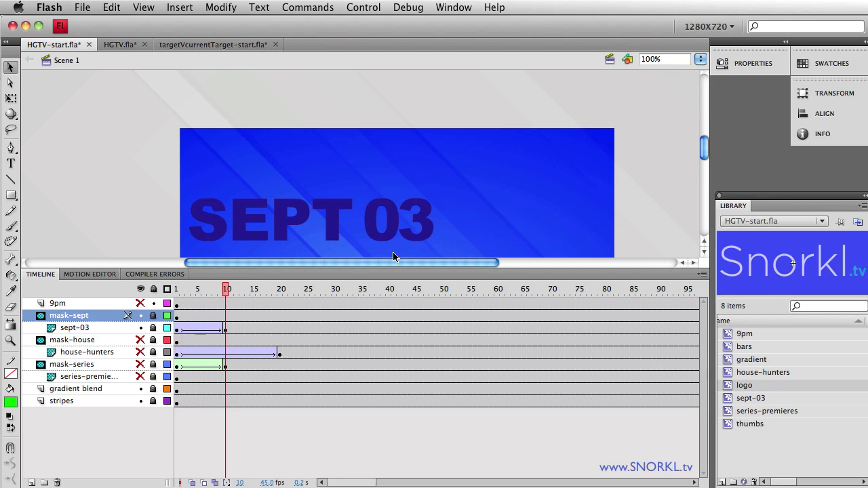
Hide the mask-sept and sept-03 layers, and show and select the 9pm layer
left_click(140, 327)
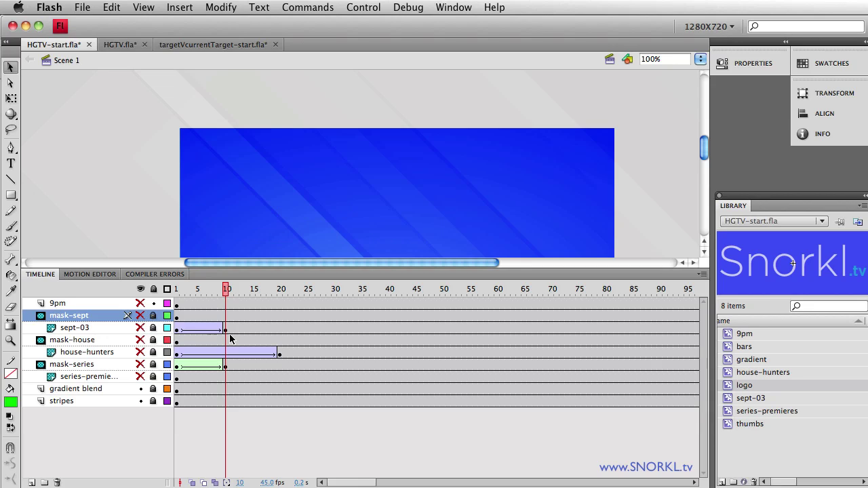
left_click(139, 305)
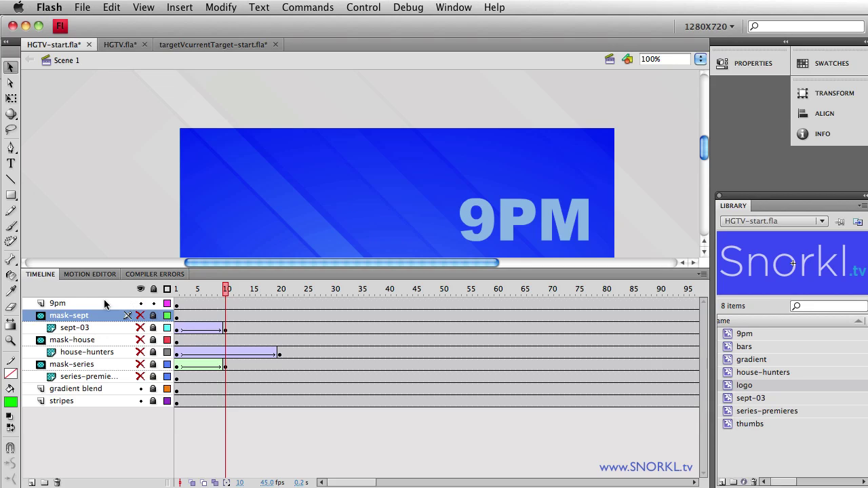
left_click(76, 304)
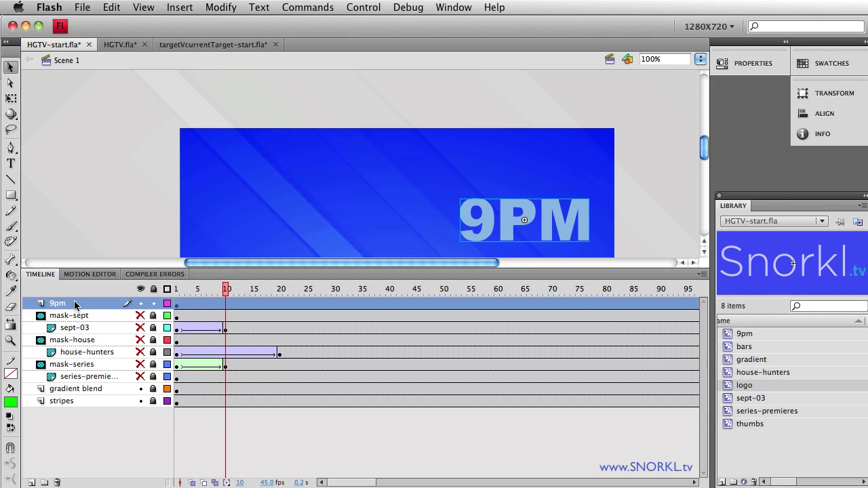
Add a new layer directly above 9pm and name it mask-9pm
left_click(31, 482)
double_click(82, 303)
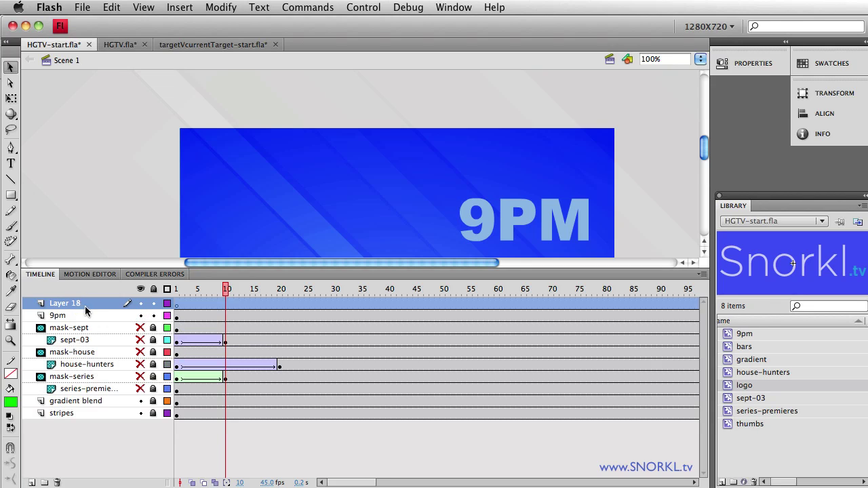
type("MASK")
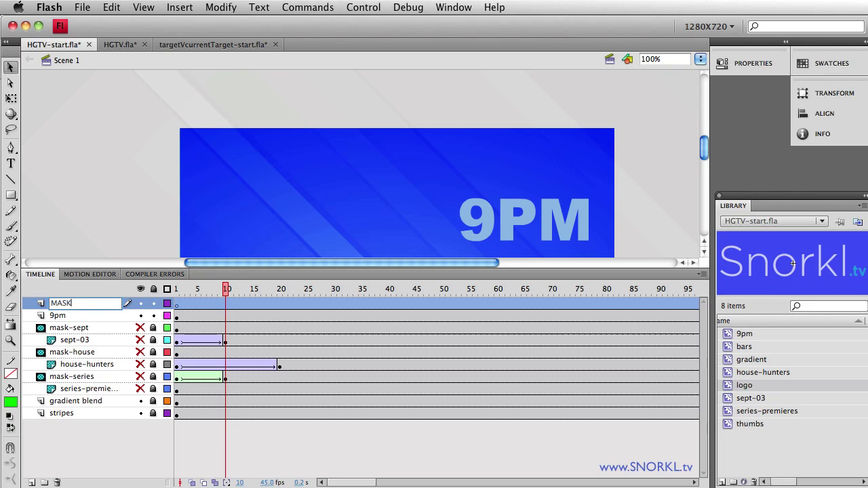
key("BackSpace")
key("BackSpace")
key("BackSpace")
key("BackSpace")
key("Return")
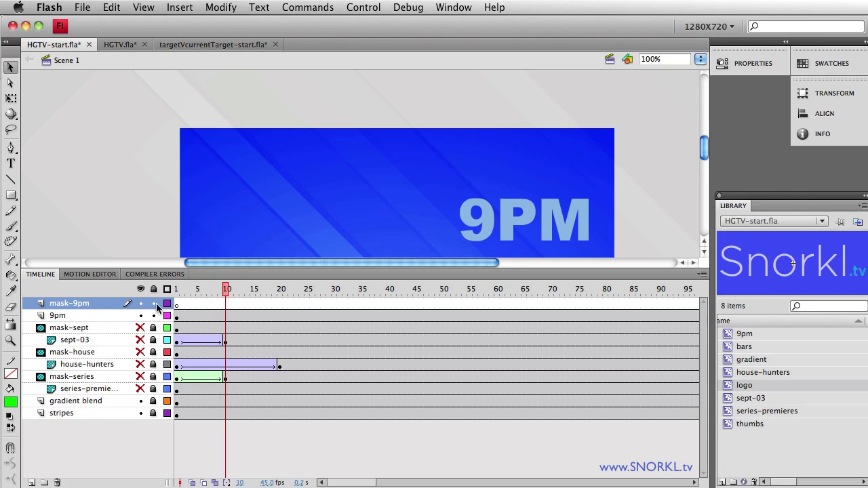
On mask-9pm, draw a green rectangle that completely covers the 9PM text
left_click(11, 194)
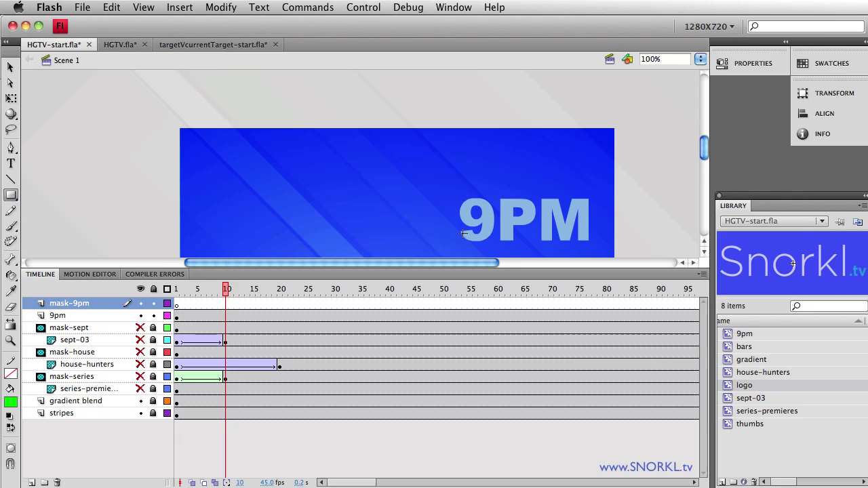
left_click_drag(456, 196, 557, 242)
left_click_drag(588, 244, 591, 245)
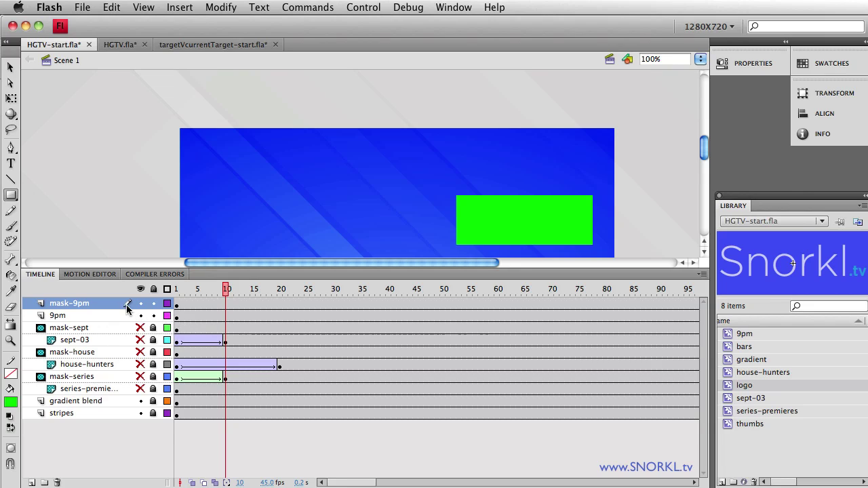
Insert a keyframe at frame 10 of the 9pm layer, and at frame 1 raise the 9PM text above the green rectangle
left_click(227, 316)
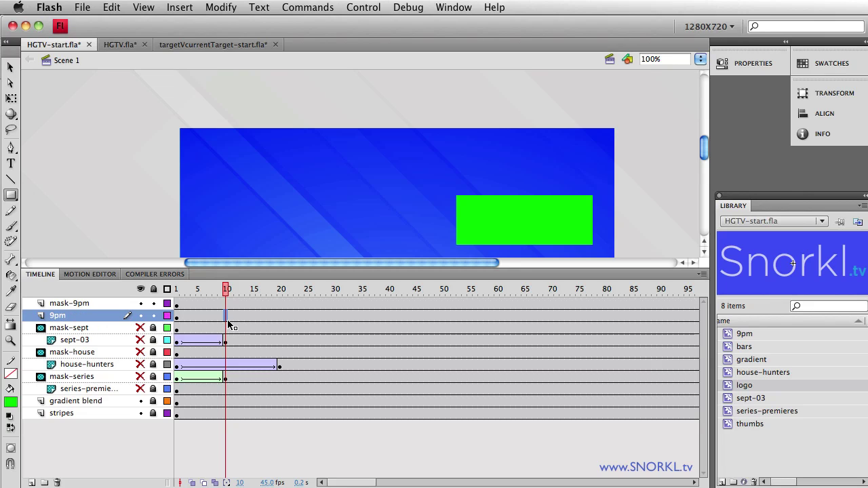
key("F6")
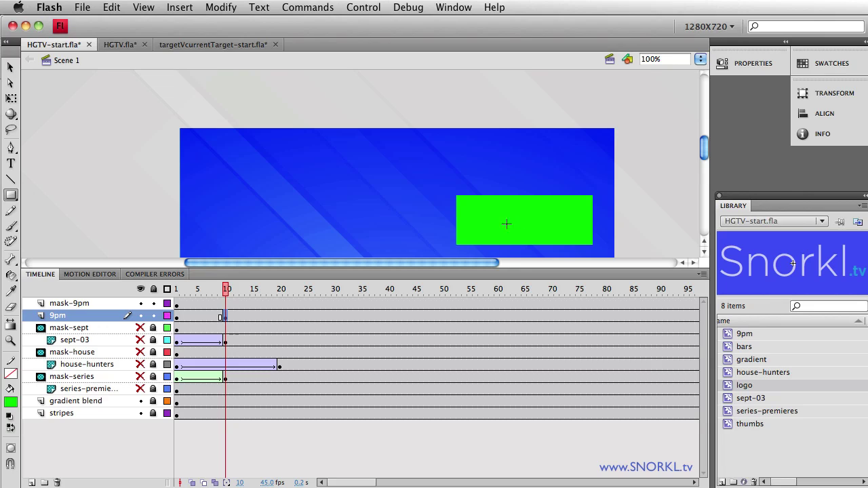
left_click(178, 319)
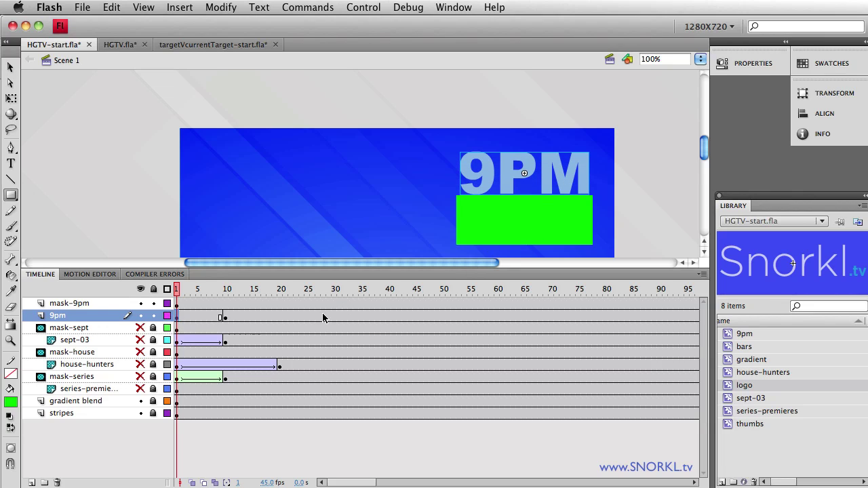
Create a classic tween between frames 1 and 10 of the 9pm layer and scrub through it
right_click(194, 321)
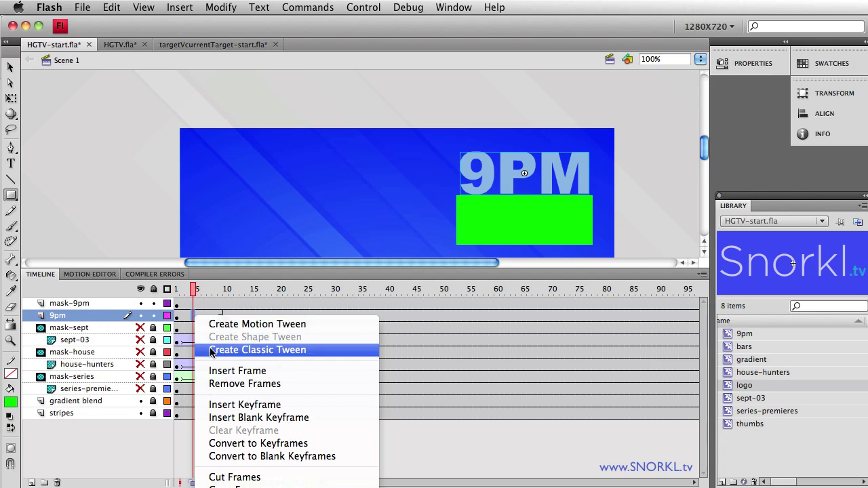
left_click(278, 350)
left_click(178, 289)
left_click_drag(178, 289, 221, 290)
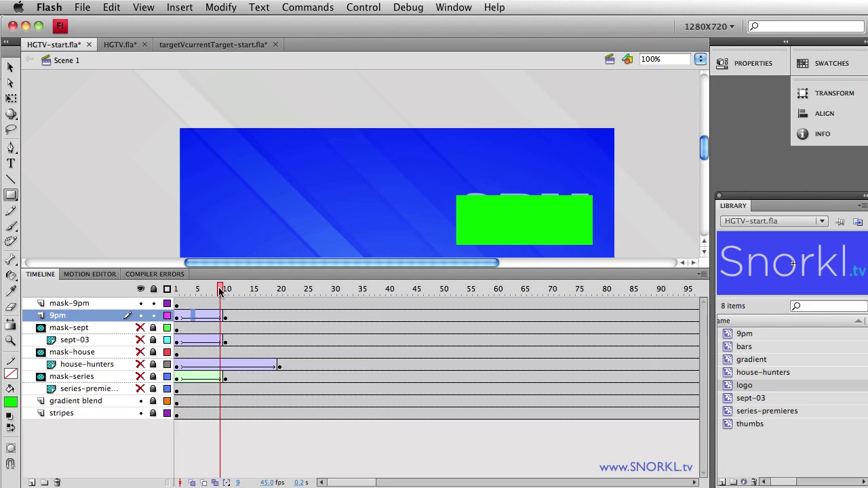
Turn mask-9pm into a mask for the 9pm layer and scrub to frame 10 to check the 9PM reveal
left_click(65, 305)
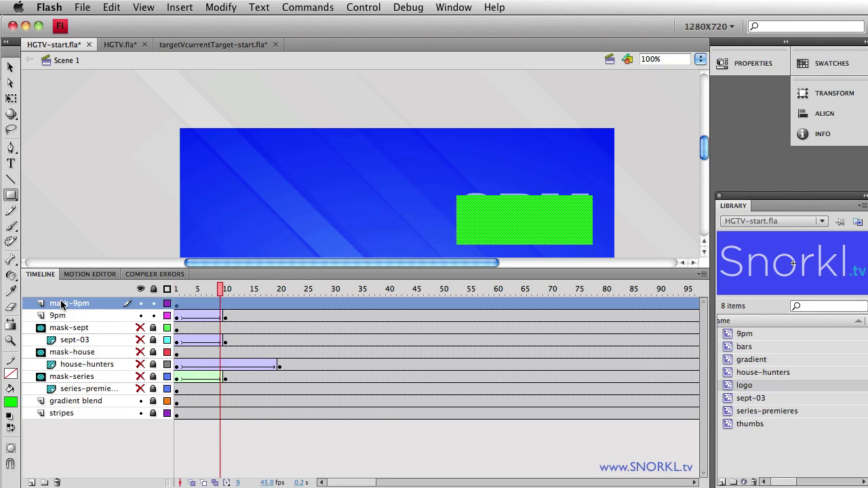
right_click(63, 305)
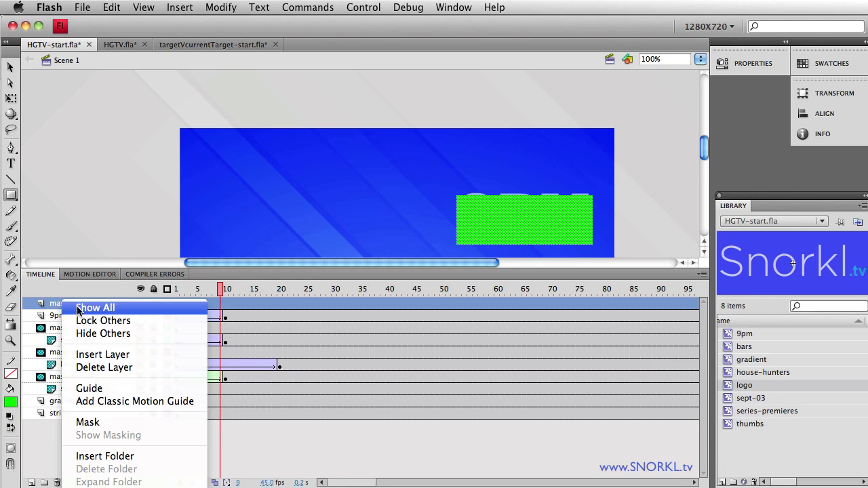
left_click(115, 425)
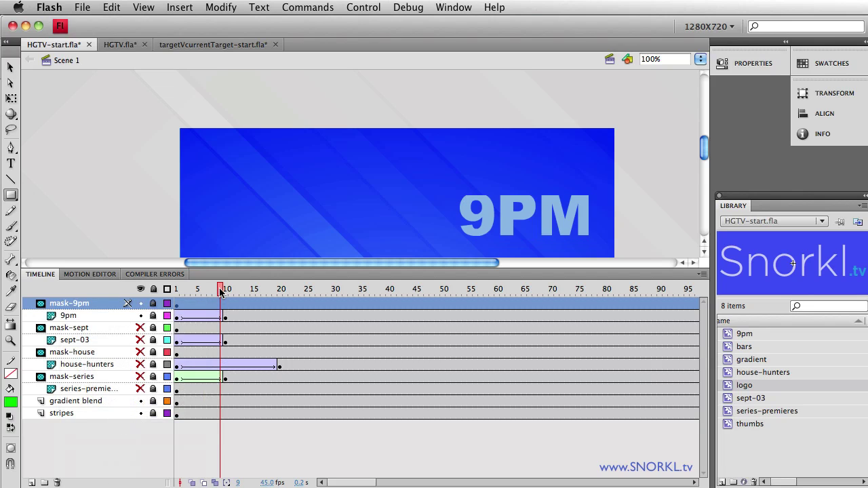
mouse_move(220, 292)
left_mouse_down()
mouse_move(148, 292)
mouse_move(226, 290)
left_mouse_up()
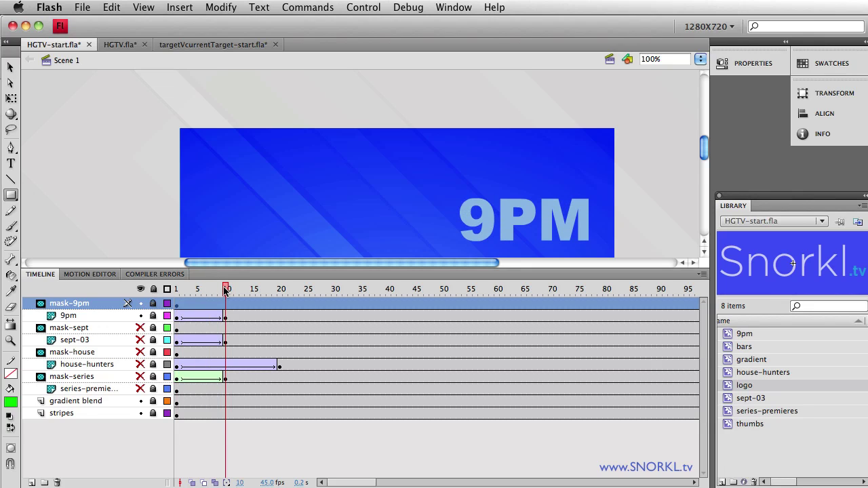
Show all the hidden text and mask layers, from series-premieres up to mask-sept, and scrub to preview the combined animation
left_click_drag(140, 390, 142, 327)
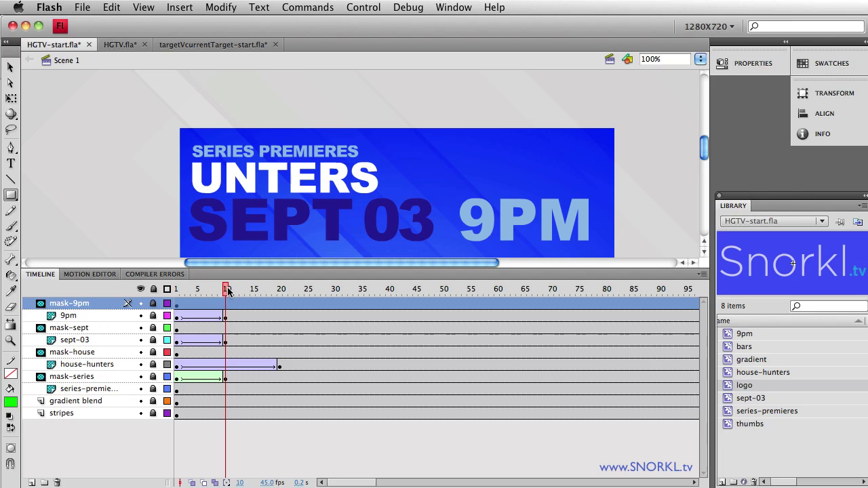
mouse_move(226, 290)
left_mouse_down()
mouse_move(167, 290)
mouse_move(312, 290)
mouse_move(161, 283)
mouse_move(226, 285)
left_mouse_up()
Unlock mask-series and series-premieres, shift frames 1 to 10 of both layers to start at frame 10, and preview their new timing
left_click_drag(227, 379, 182, 380)
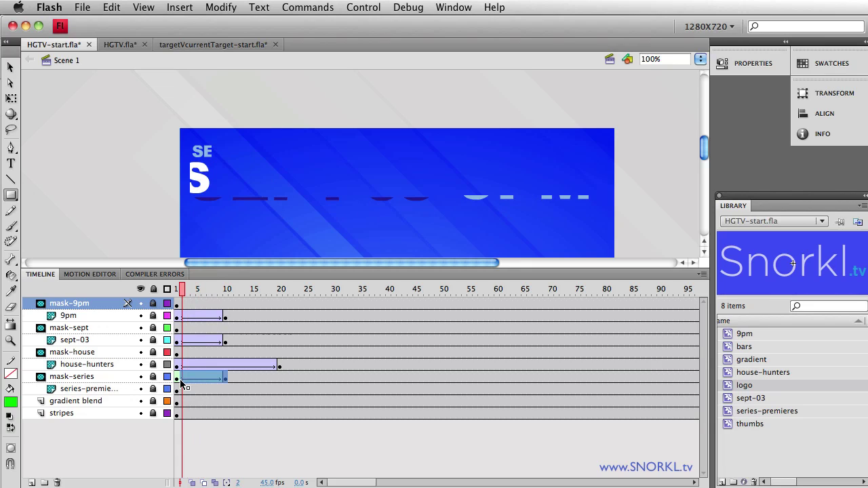
left_click(153, 377)
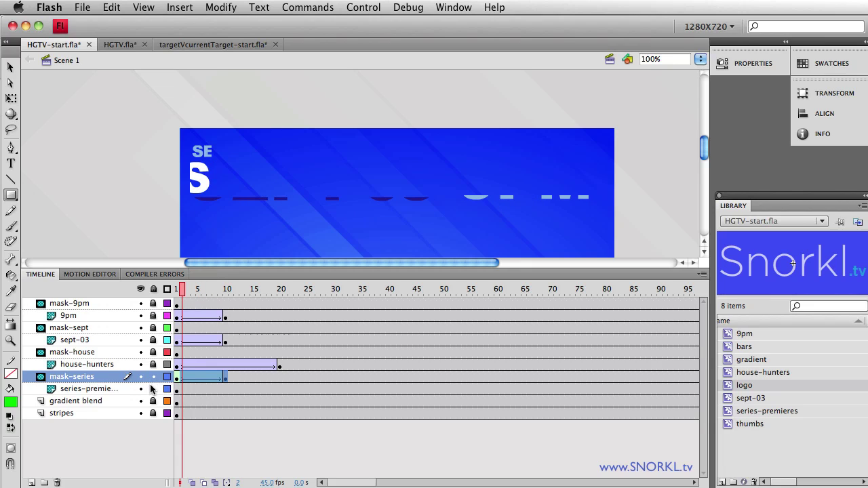
left_click(189, 388)
left_click_drag(179, 381, 223, 387)
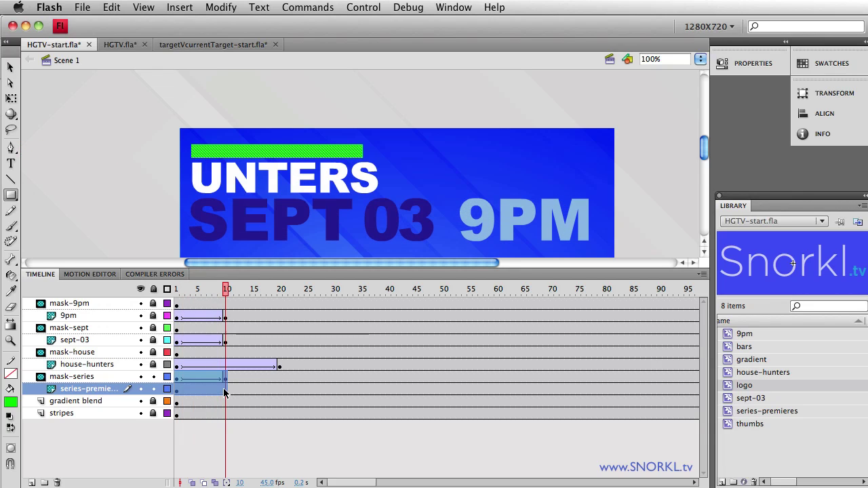
right_click(183, 377)
left_click(186, 381)
left_click_drag(190, 382, 240, 390)
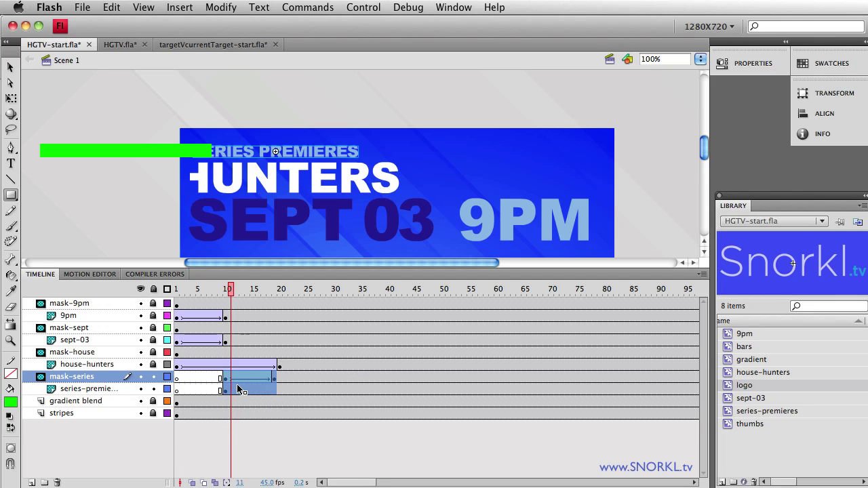
left_click_drag(229, 288, 274, 296)
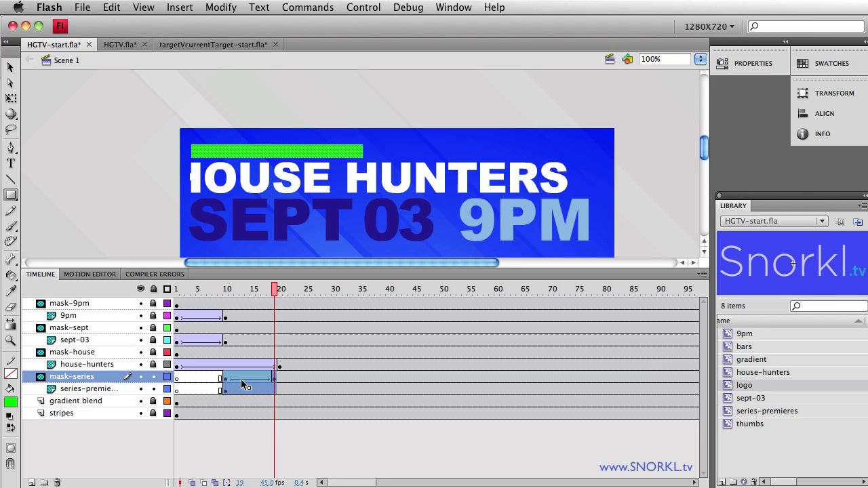
Unlock mask-house and house-hunters, and shift frames 1 to 20 of both layers to start at frame 19
left_click(153, 351)
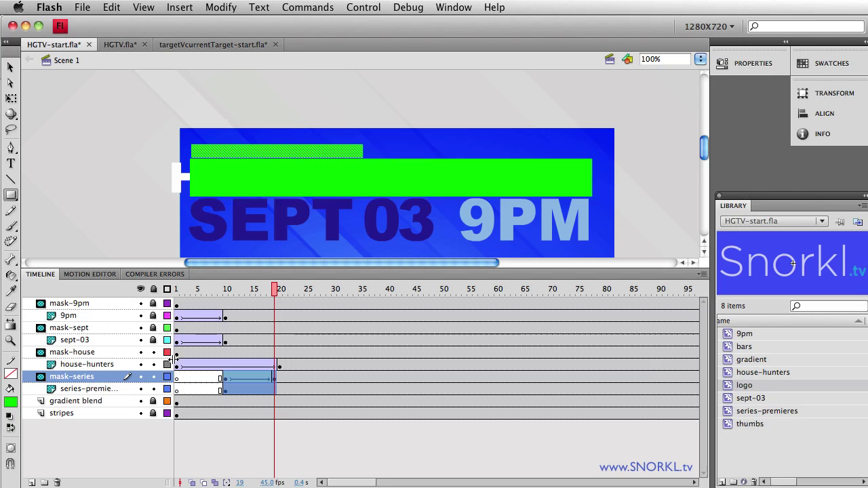
left_click(176, 354)
left_click(178, 366)
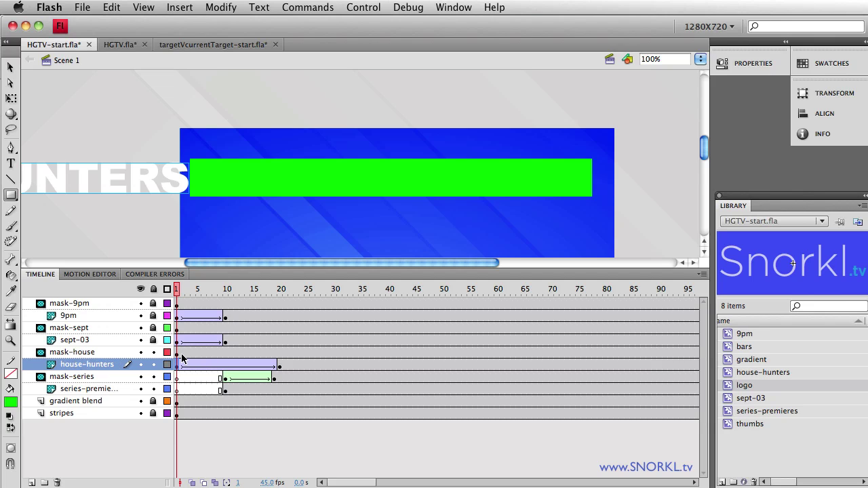
left_click_drag(177, 357, 279, 366)
left_click_drag(223, 366, 317, 365)
left_click(318, 366)
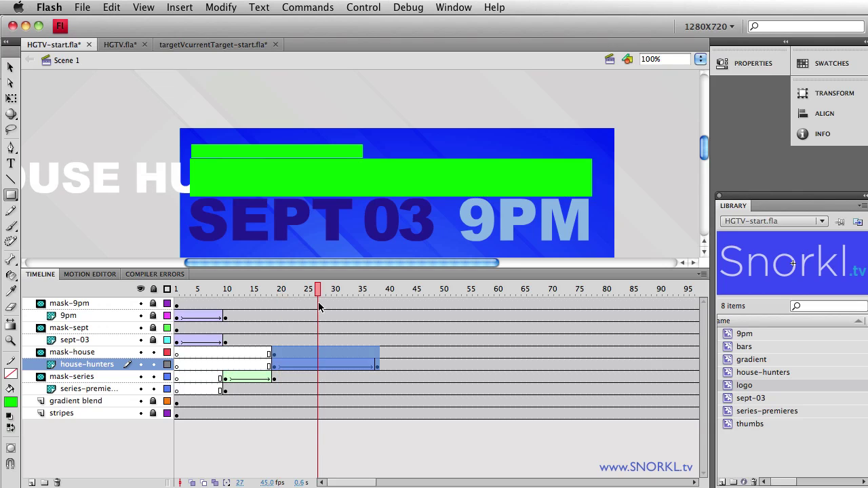
Relock the mask-house, house-hunters, mask-series and series-premieres layers and scrub from frame 1 to frame 38 to preview the staggered reveals
left_click_drag(317, 286, 177, 288)
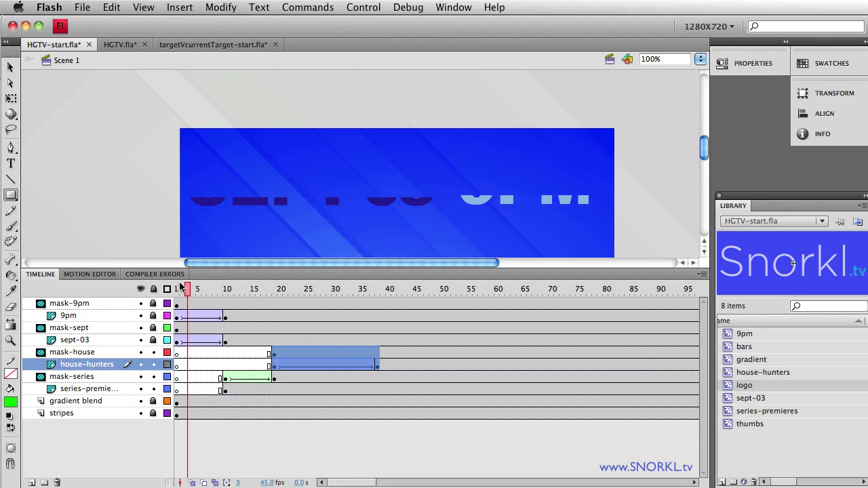
left_click_drag(154, 353, 154, 384)
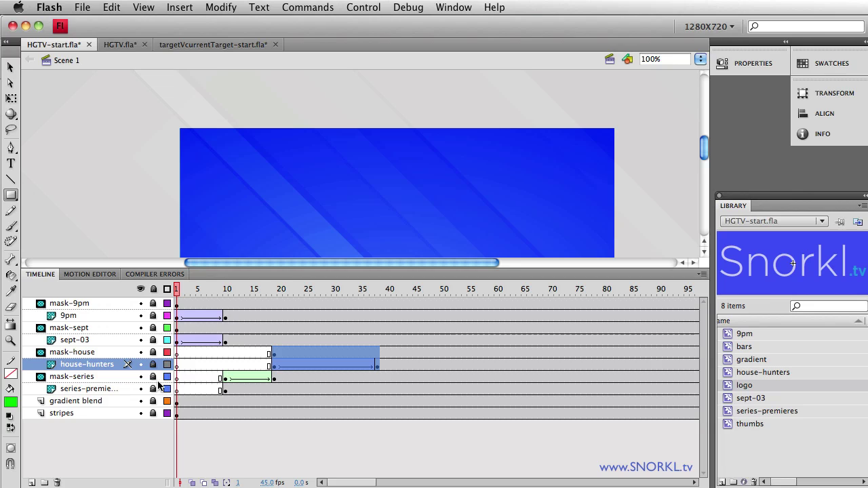
left_click_drag(179, 292, 377, 294)
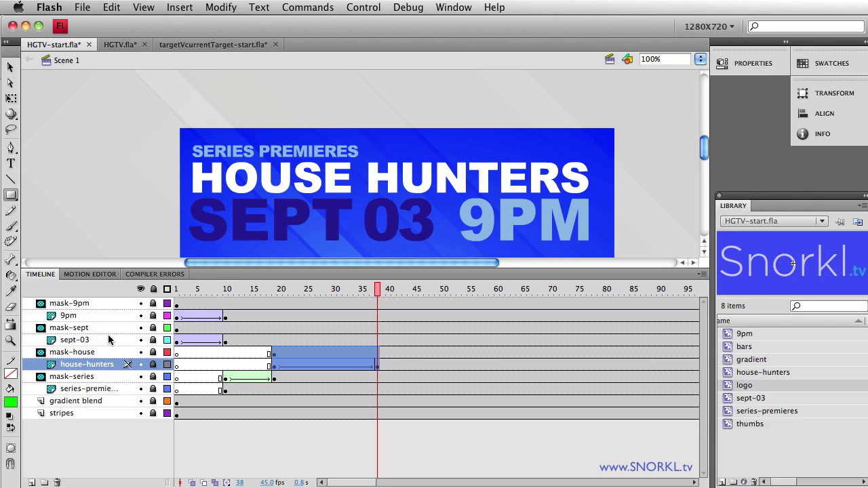
Shift the mask-sept and sept-03 frames to start at frame 60, and the mask-9pm and 9pm frames to start at frame 69
left_click_drag(180, 332, 507, 339)
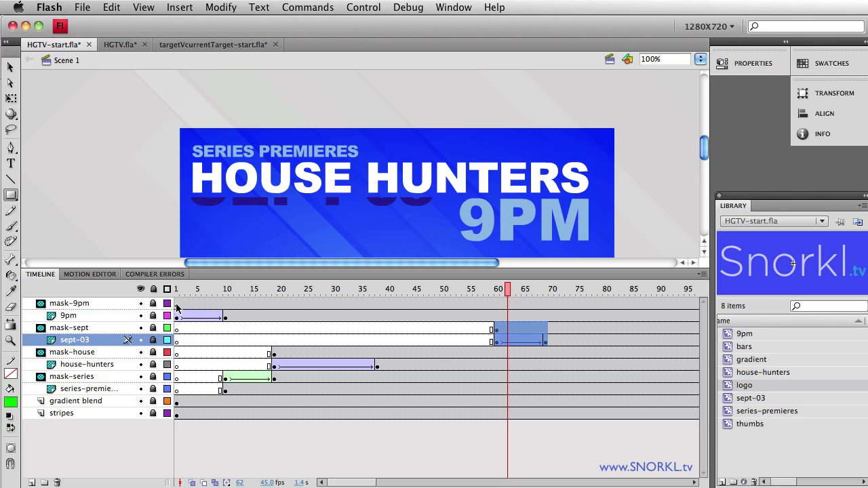
left_click_drag(176, 307, 560, 321)
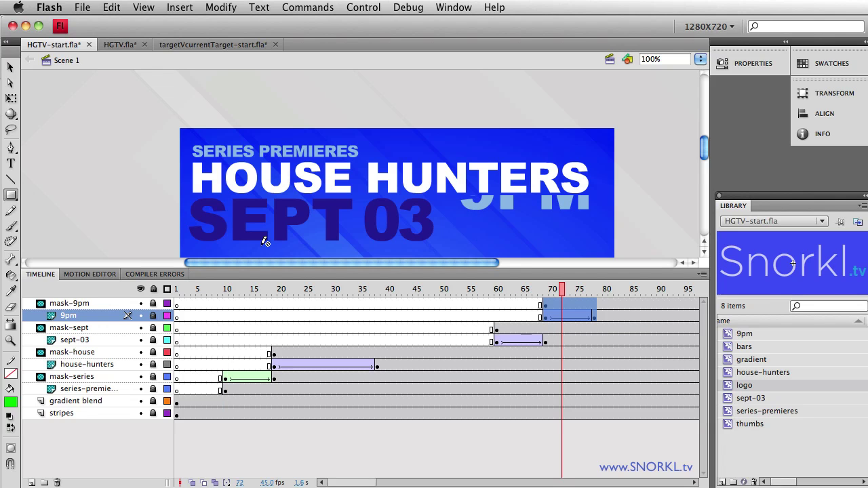
Clear the frame selection with the Selection tool and test the movie to watch the full title animation
left_click(10, 67)
left_click(88, 144)
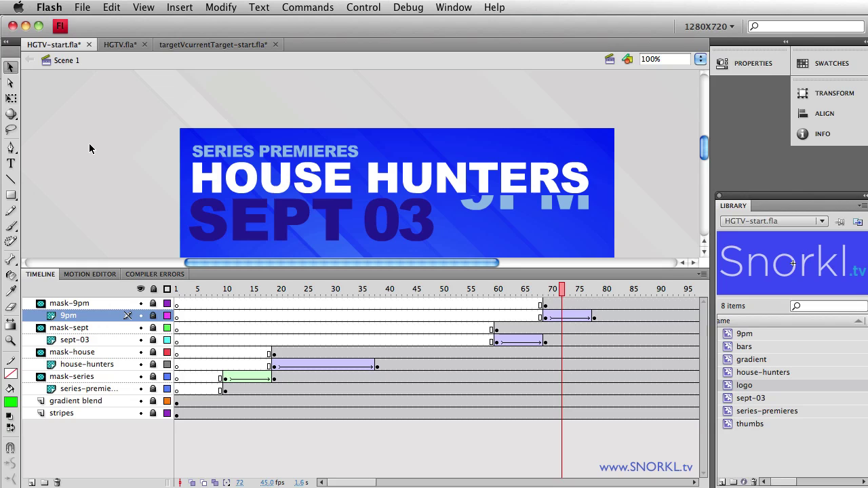
key("super+Return")
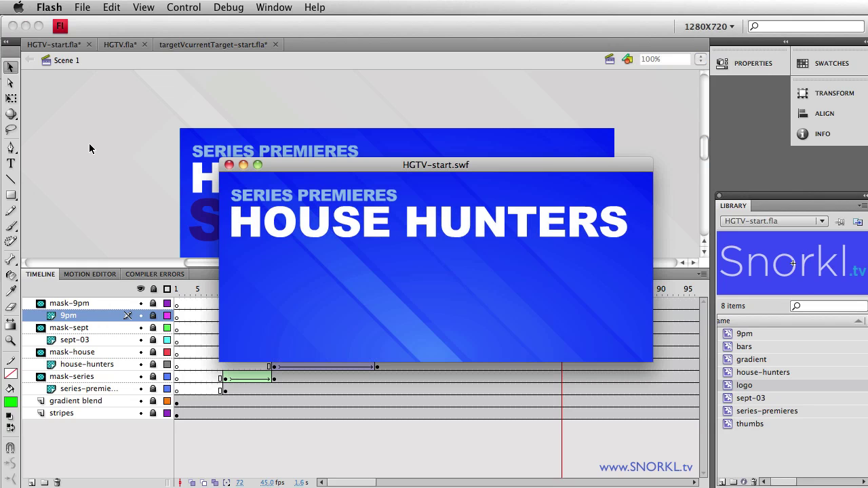